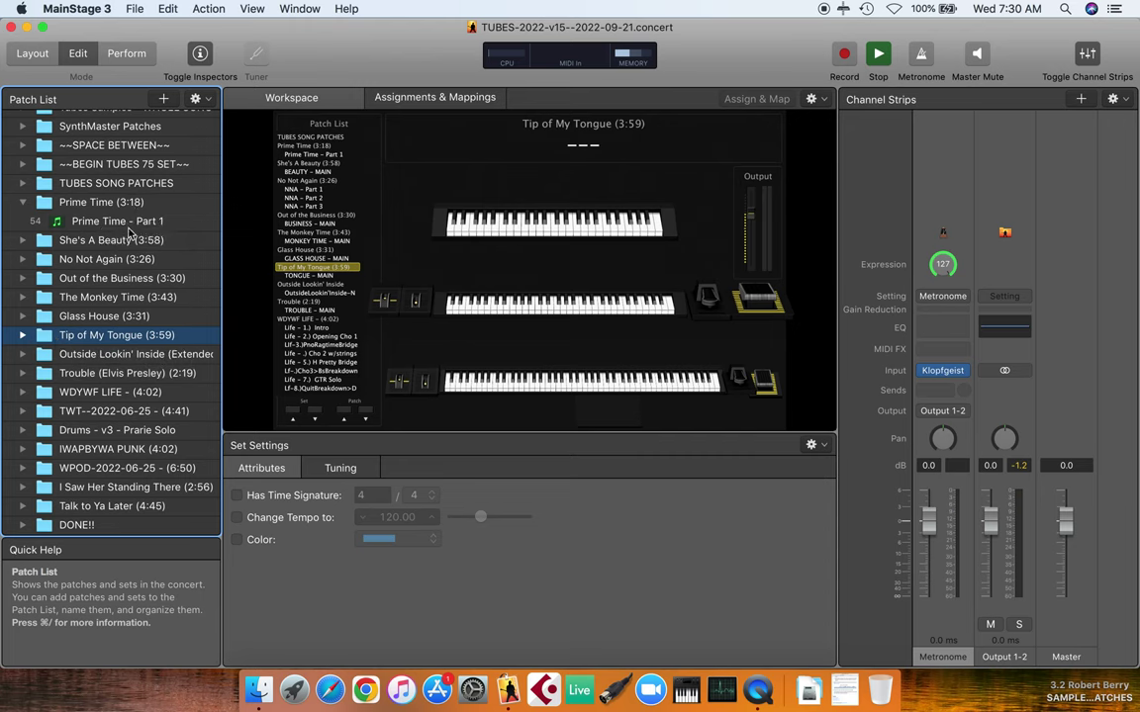
Collapse the Alchemy Patches (Medd) folder at the top of the patch list
{"action": "scroll", "coordinate": [130, 232], "scroll_direction": "up", "scroll_amount": 5}
{"action": "scroll", "coordinate": [129, 232], "scroll_direction": "up", "scroll_amount": 4}
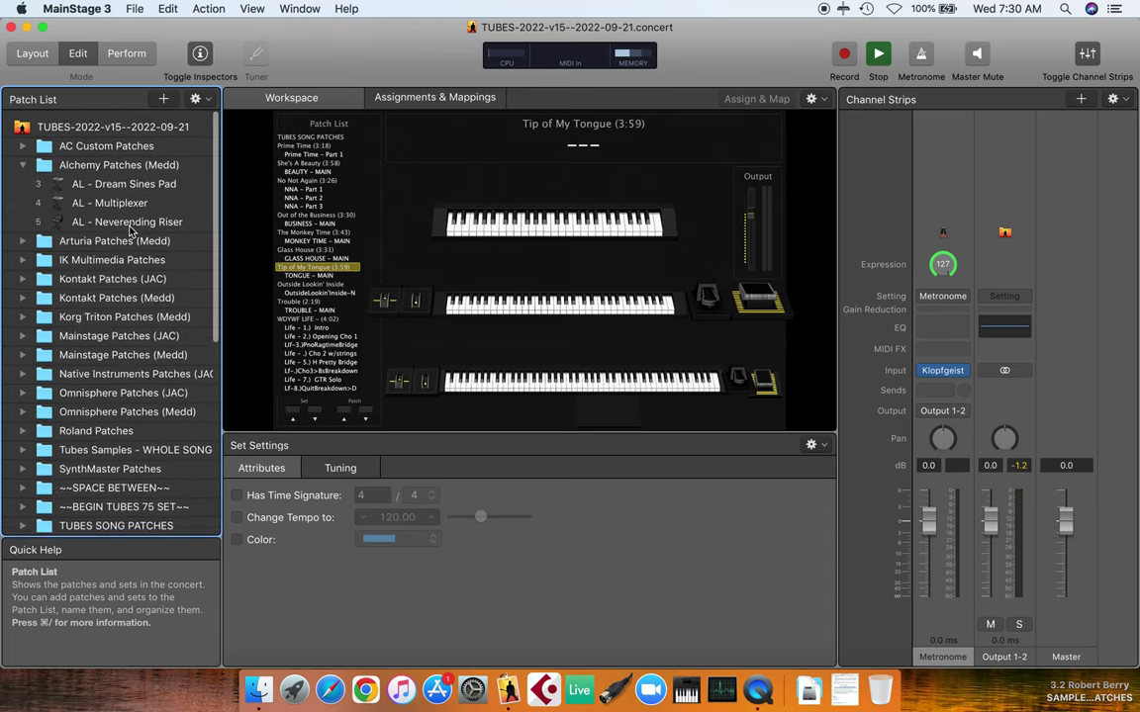
{"action": "left_click", "coordinate": [24, 164]}
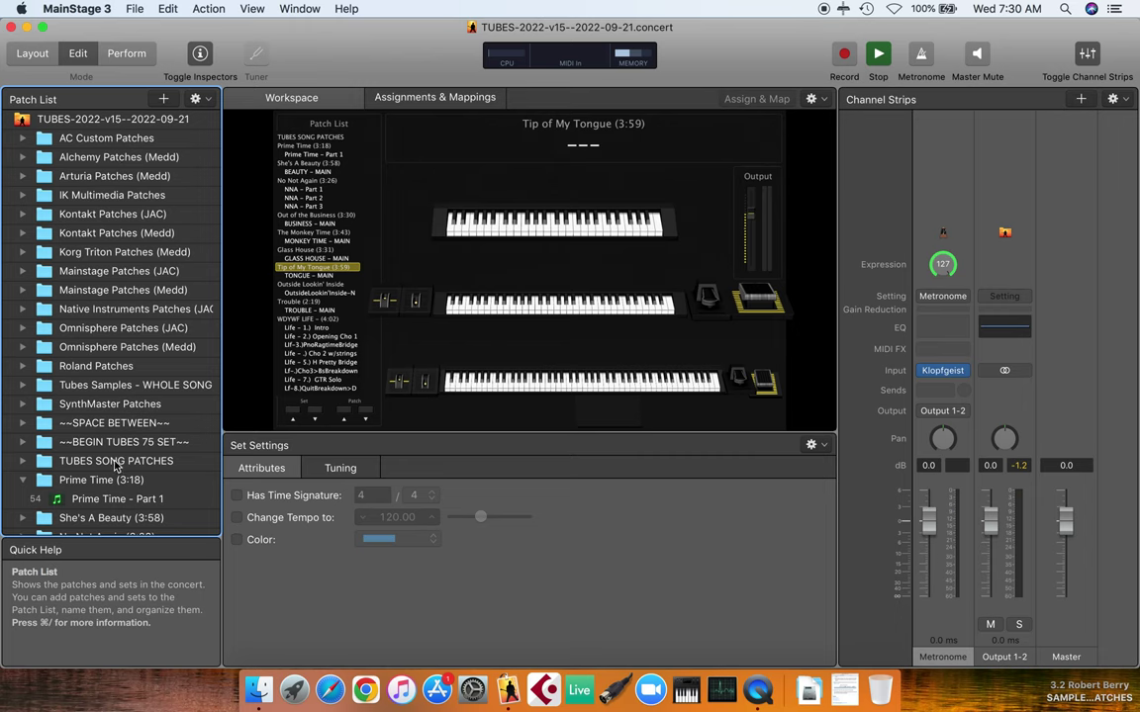
{"action": "scroll", "coordinate": [99, 420], "scroll_direction": "down", "scroll_amount": 2}
{"action": "scroll", "coordinate": [121, 338], "scroll_direction": "down", "scroll_amount": 8}
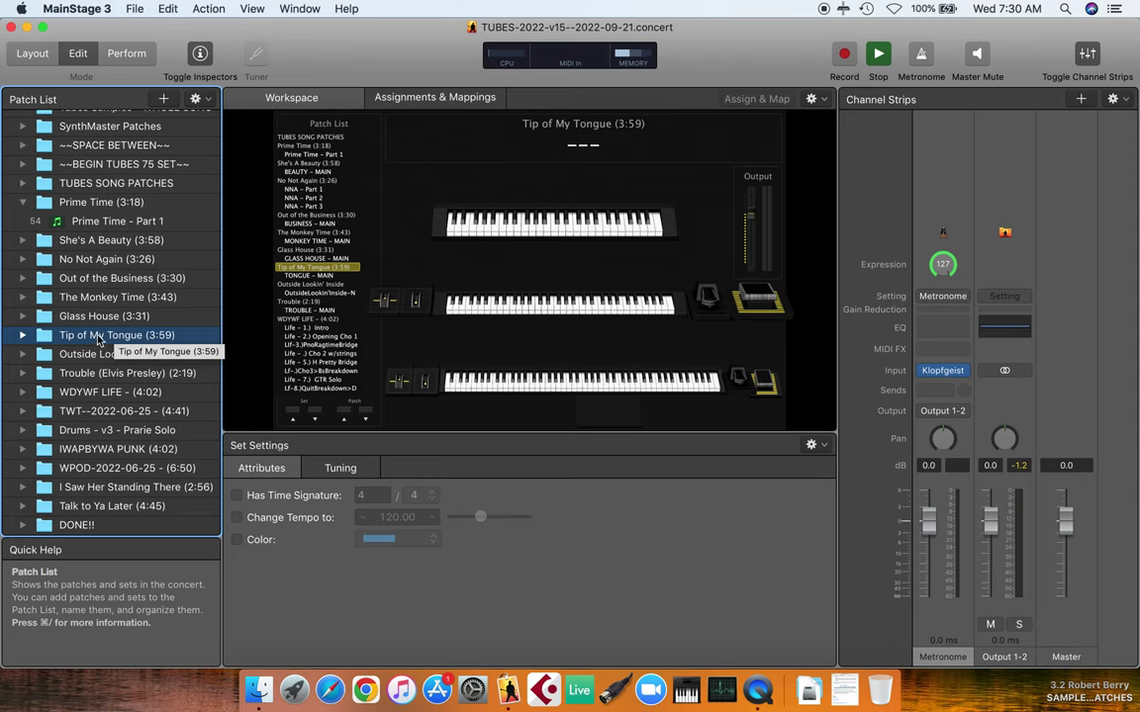
Add an Untitled Set above Tip of My Tongue and create an Untitled Patch inside it
{"action": "left_click", "coordinate": [198, 101]}
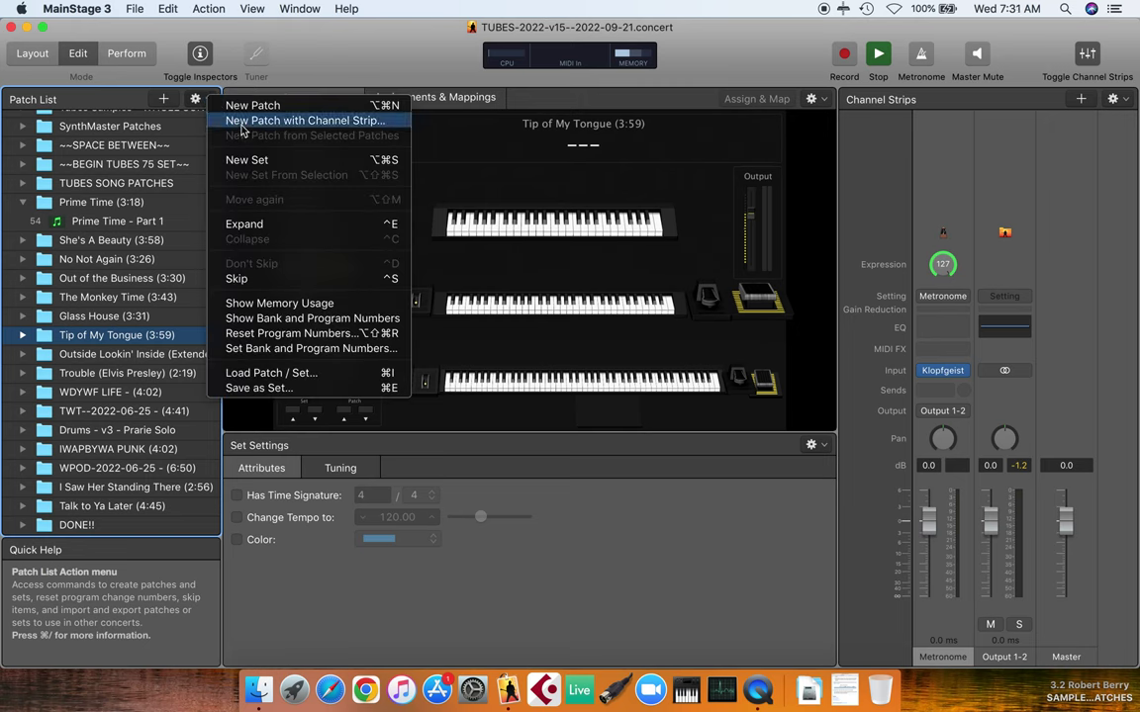
{"action": "left_click", "coordinate": [247, 160]}
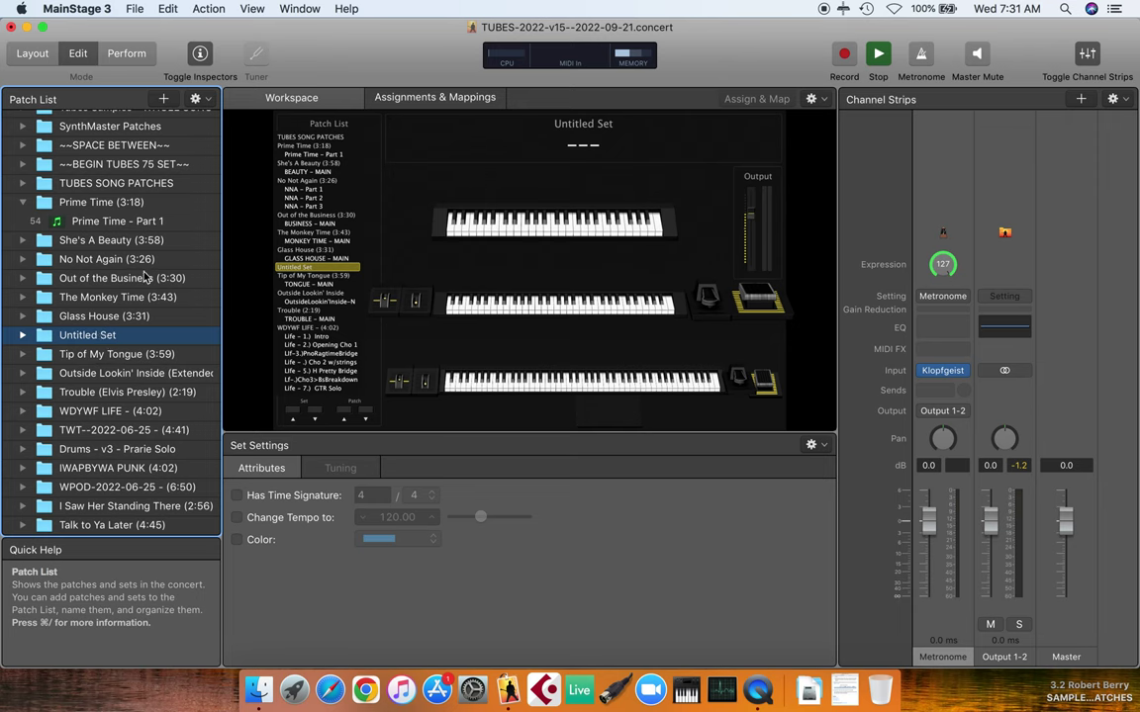
{"action": "left_click", "coordinate": [197, 101]}
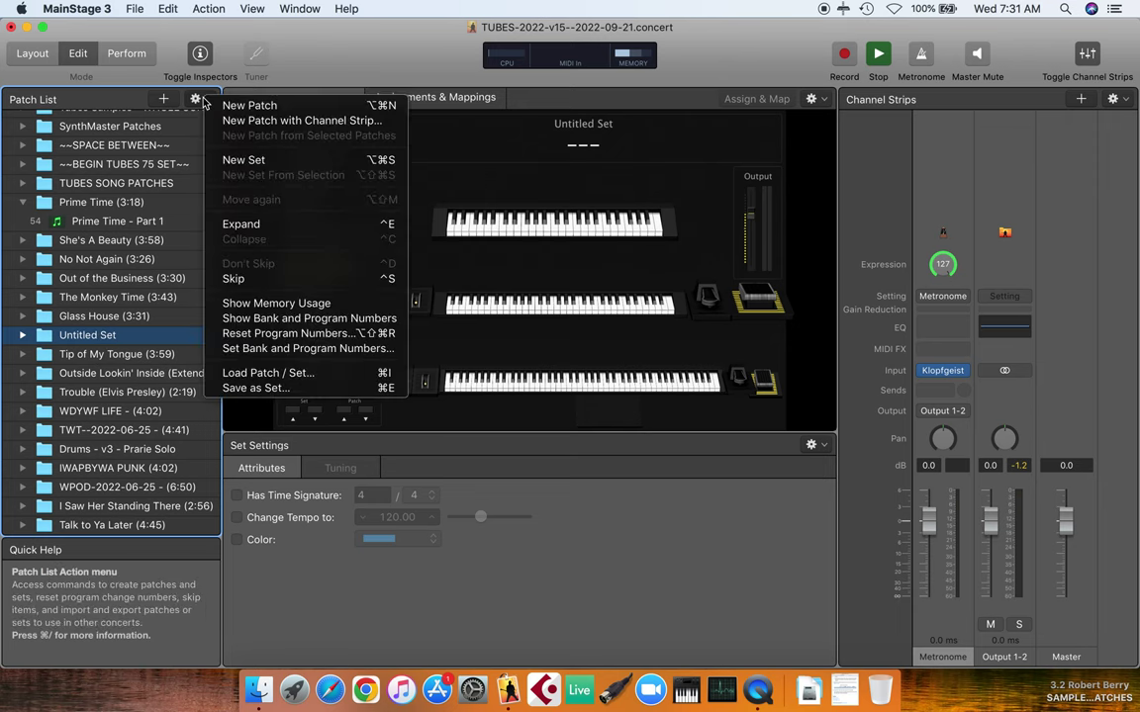
{"action": "left_click", "coordinate": [214, 105]}
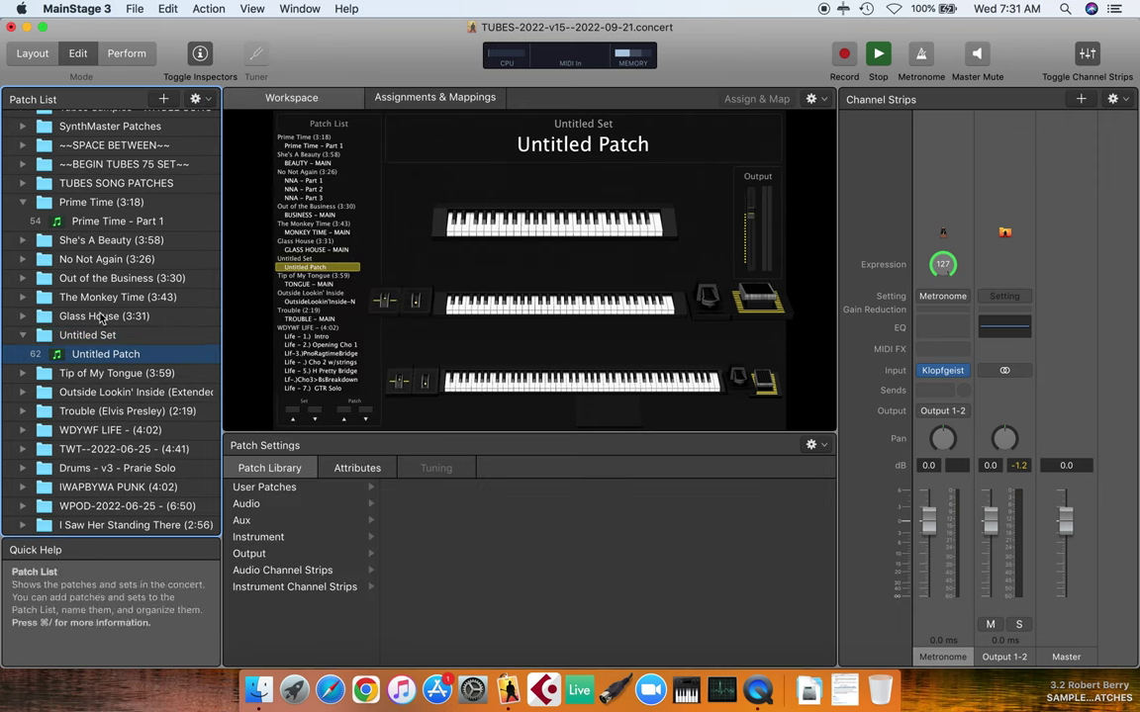
Select Untitled Patch, list User Patches with wider names, and open TUBES-2022-v13c--2022-06-26.concert
{"action": "left_click", "coordinate": [157, 337]}
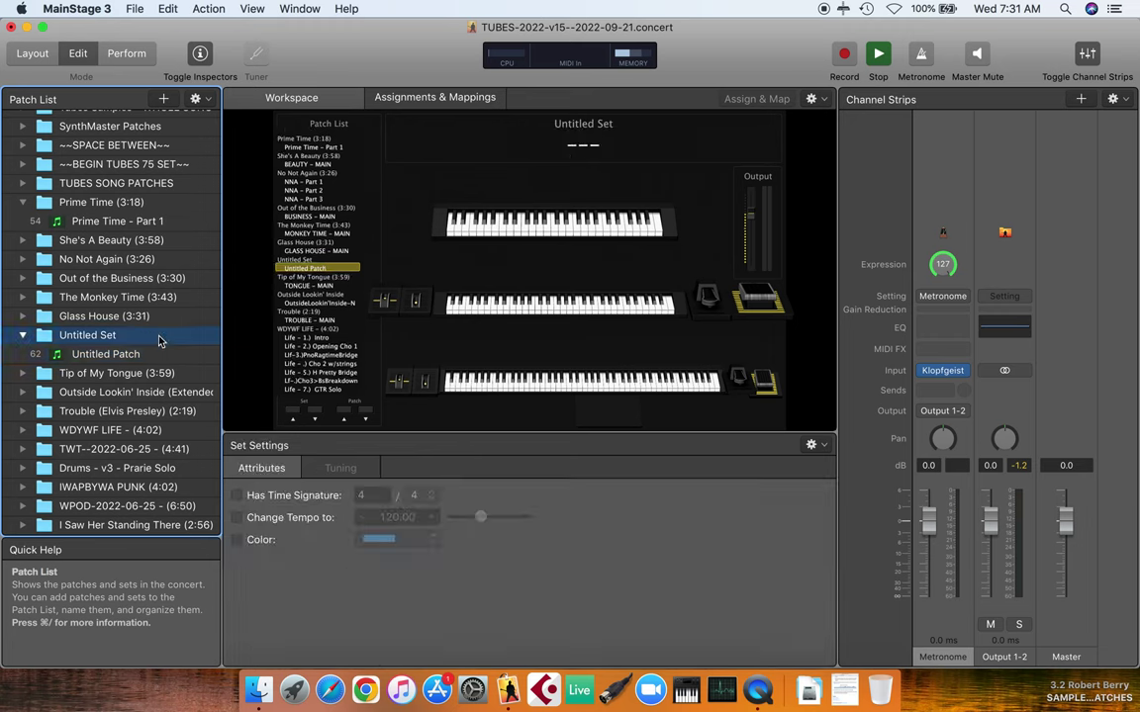
{"action": "left_click", "coordinate": [158, 356]}
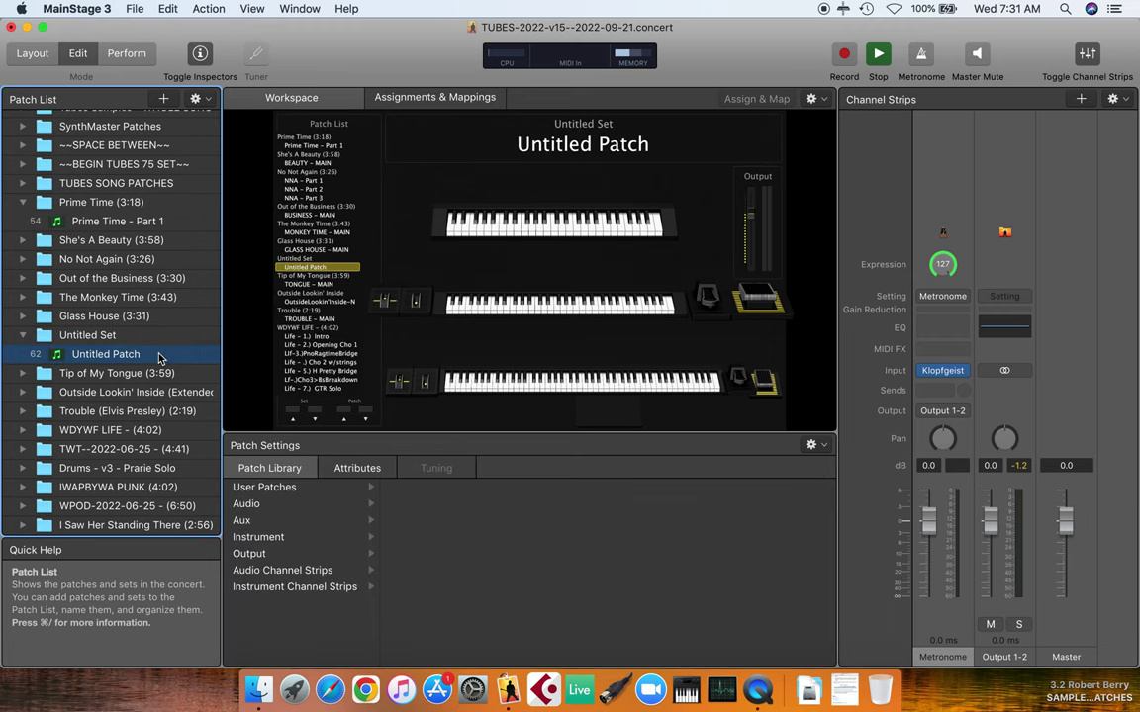
{"action": "left_click", "coordinate": [260, 491]}
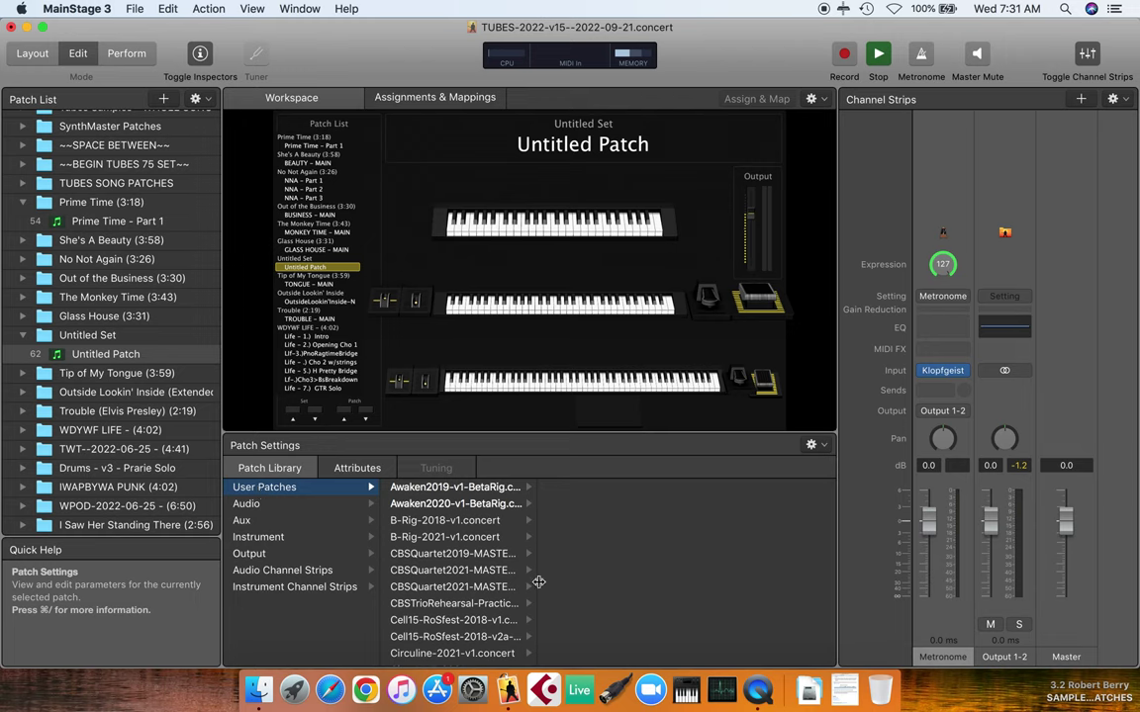
{"action": "left_click_drag", "start_coordinate": [538, 582], "coordinate": [647, 584]}
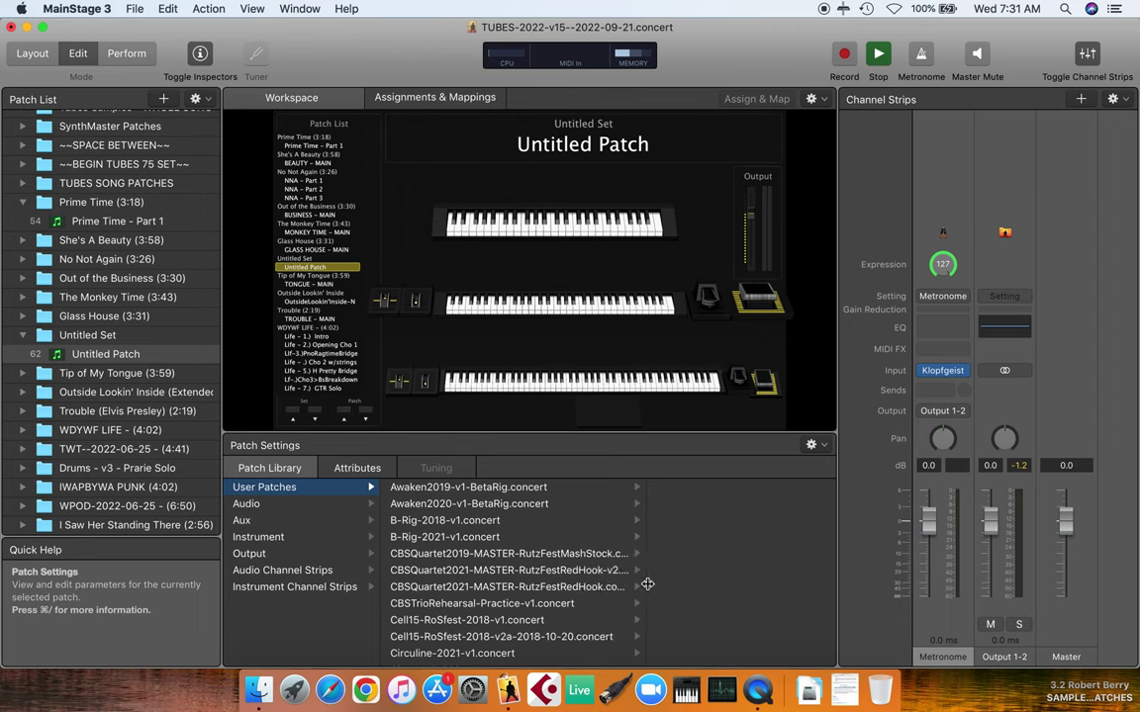
{"action": "scroll", "coordinate": [525, 593], "scroll_direction": "down", "scroll_amount": 15}
{"action": "scroll", "coordinate": [524, 593], "scroll_direction": "down", "scroll_amount": 5}
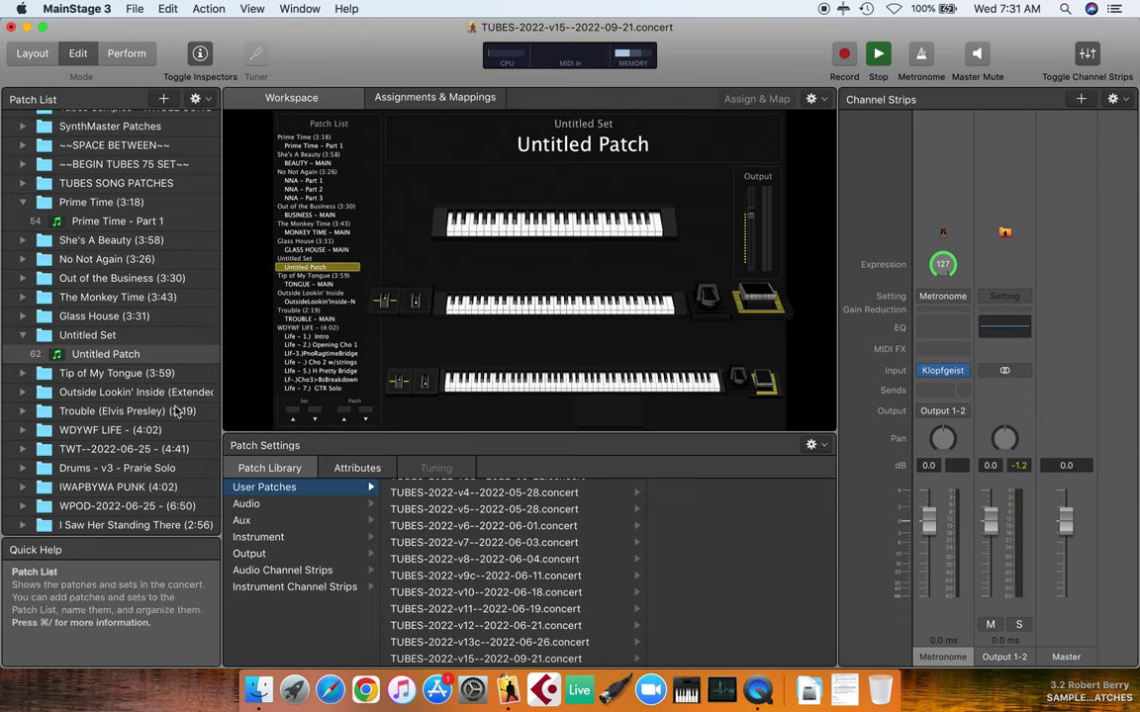
{"action": "left_click", "coordinate": [450, 643]}
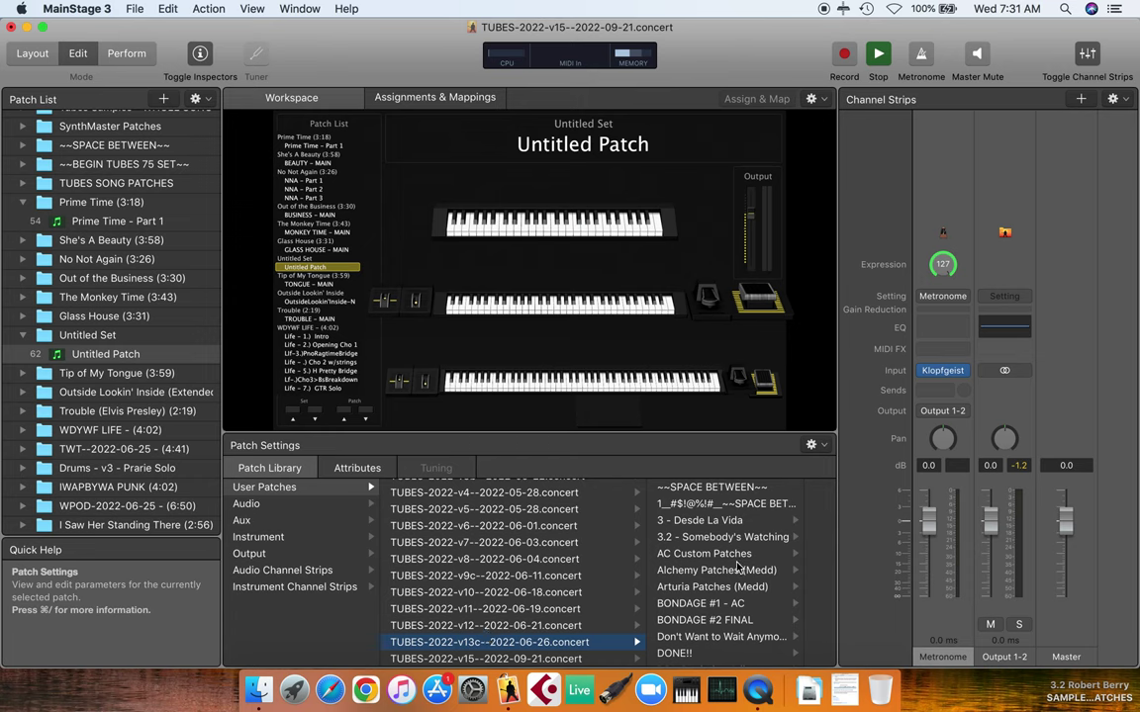
Scroll through the v13c concert's sets and patches, from Kontakt Patches to WPOD - Medd #1
{"action": "scroll", "coordinate": [735, 535], "scroll_direction": "down", "scroll_amount": 1}
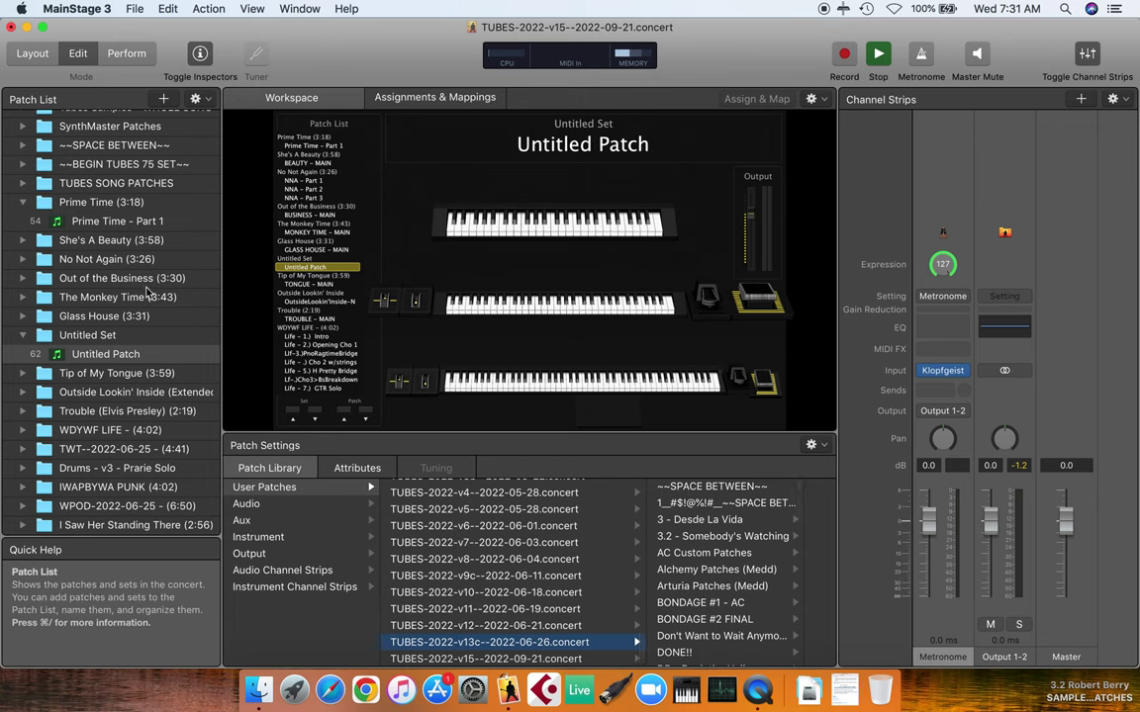
{"action": "scroll", "coordinate": [735, 587], "scroll_direction": "down", "scroll_amount": 2}
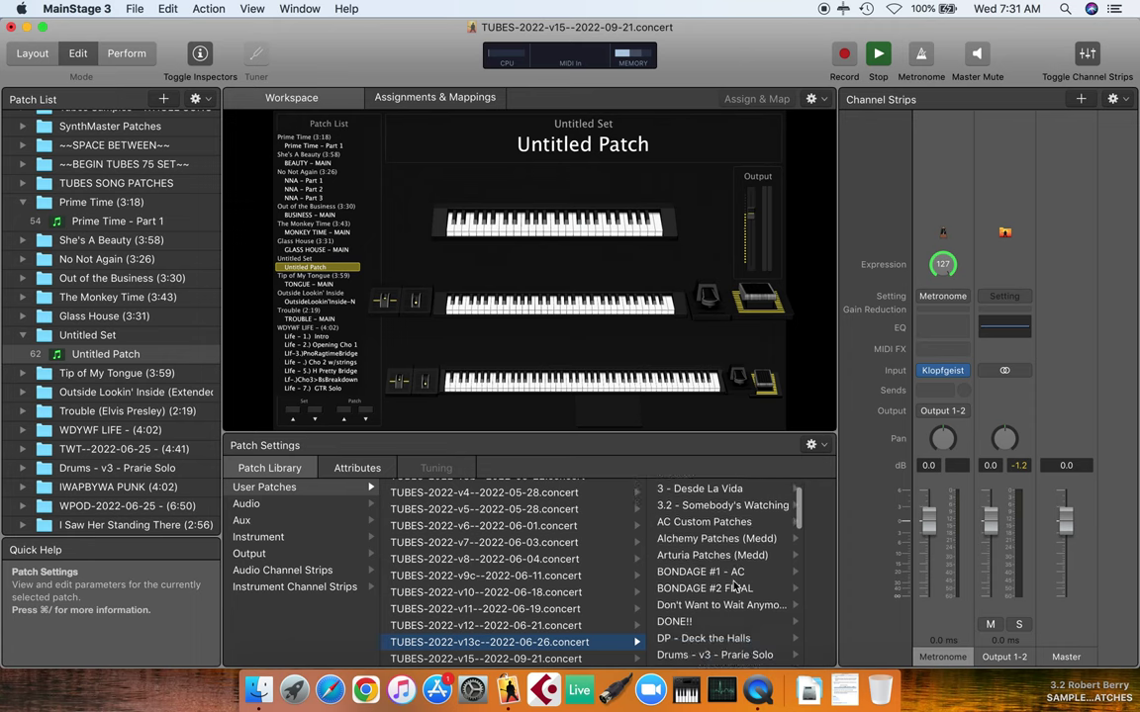
{"action": "scroll", "coordinate": [735, 588], "scroll_direction": "down", "scroll_amount": 3}
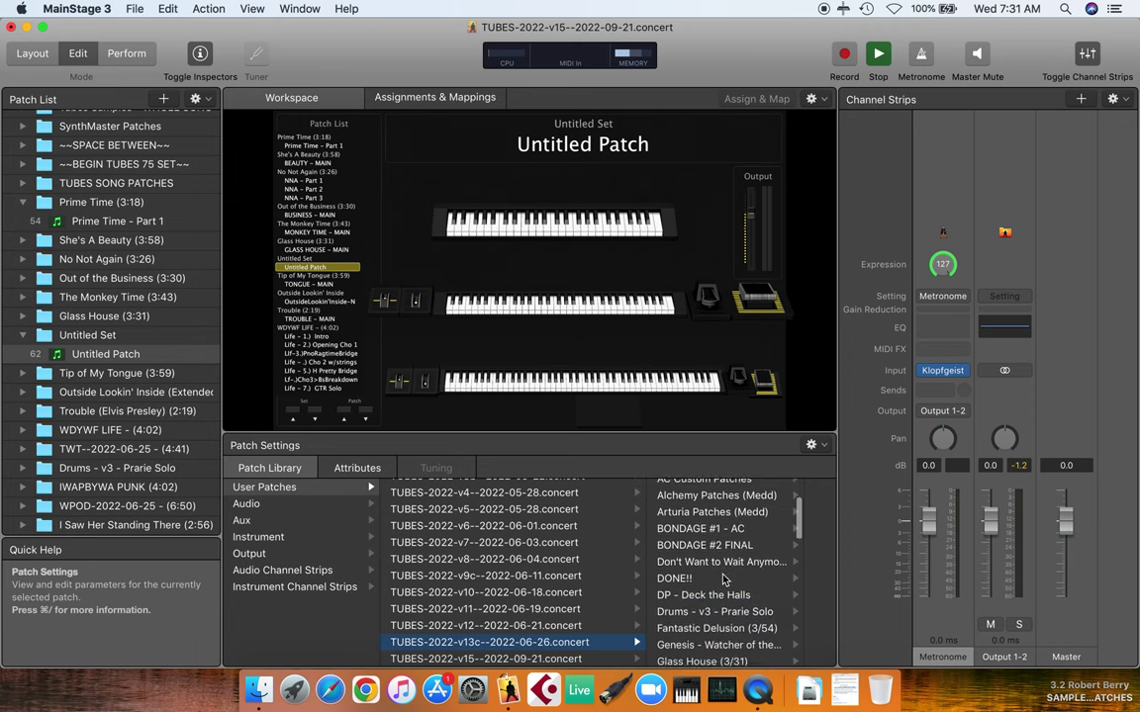
{"action": "scroll", "coordinate": [724, 579], "scroll_direction": "down", "scroll_amount": 2}
{"action": "scroll", "coordinate": [728, 578], "scroll_direction": "down", "scroll_amount": 6}
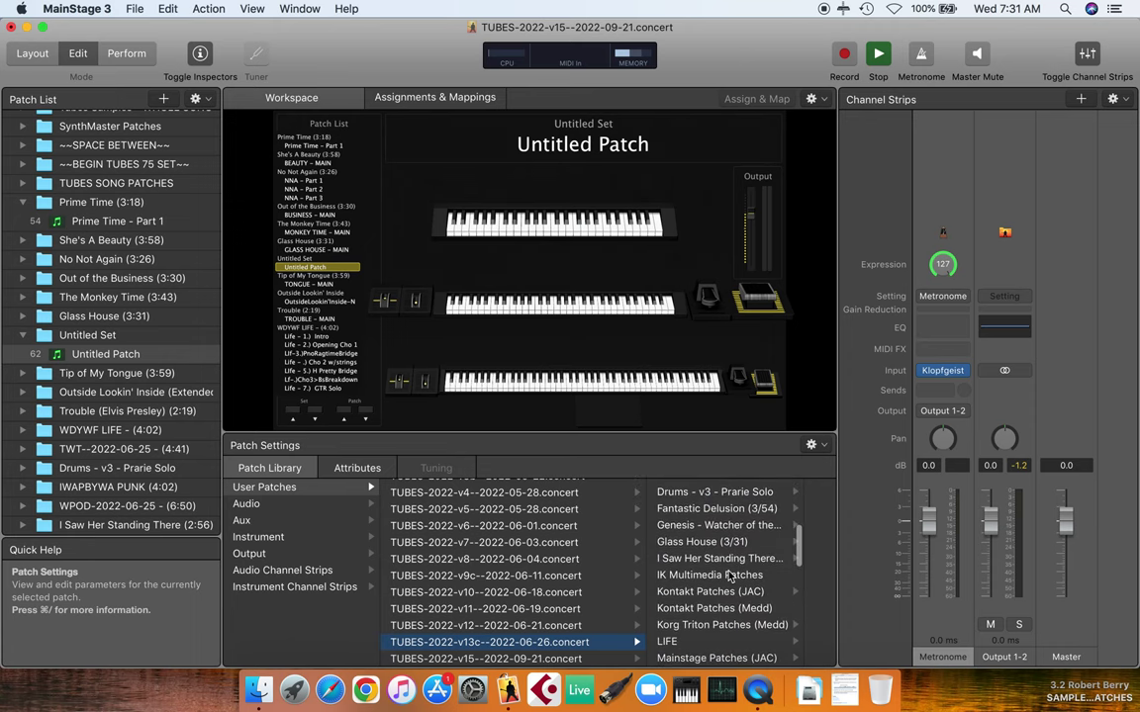
{"action": "scroll", "coordinate": [727, 574], "scroll_direction": "down", "scroll_amount": 4}
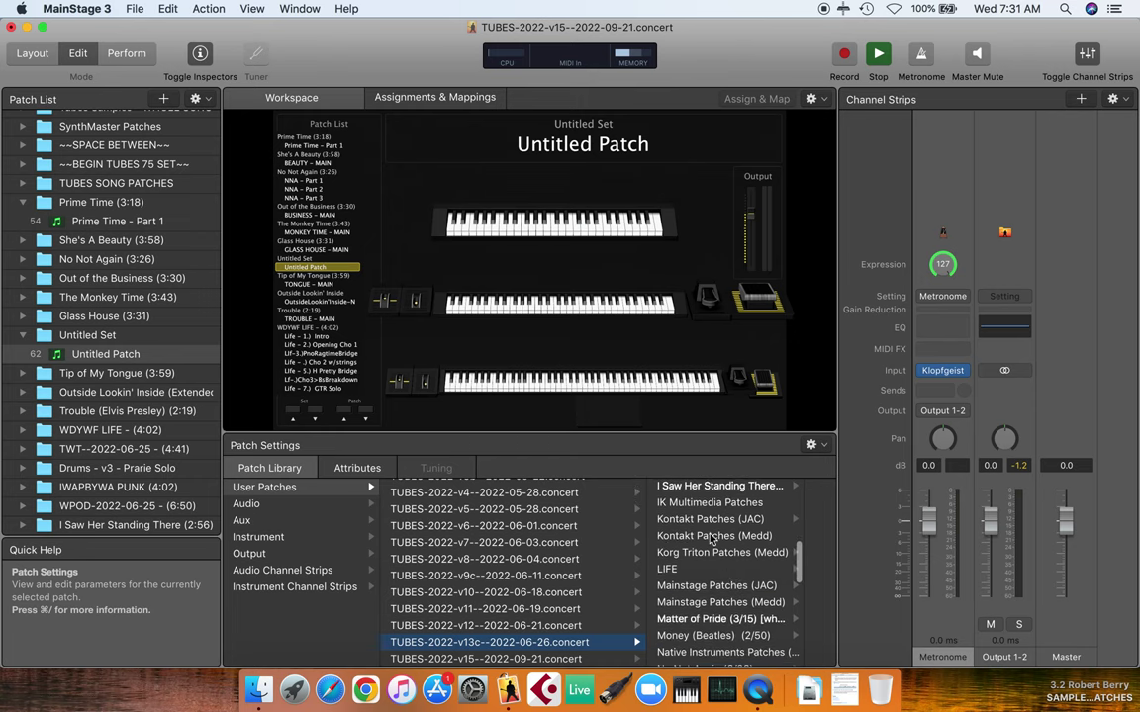
{"action": "scroll", "coordinate": [720, 562], "scroll_direction": "down", "scroll_amount": 4}
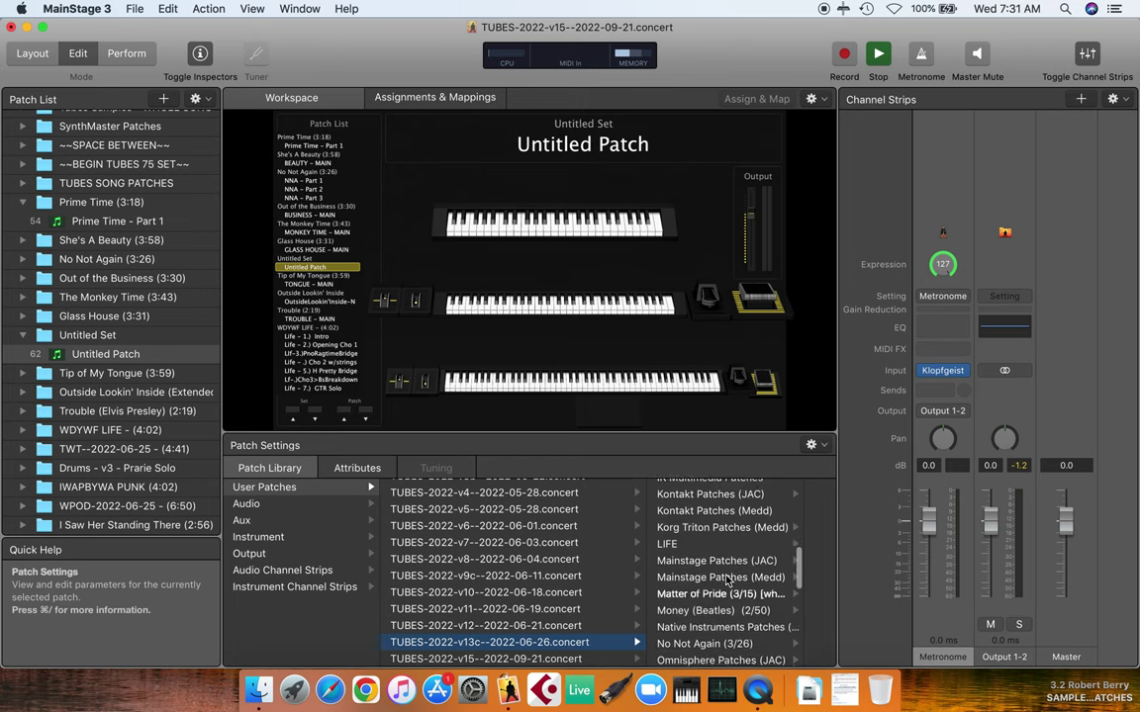
{"action": "scroll", "coordinate": [717, 551], "scroll_direction": "down", "scroll_amount": 5}
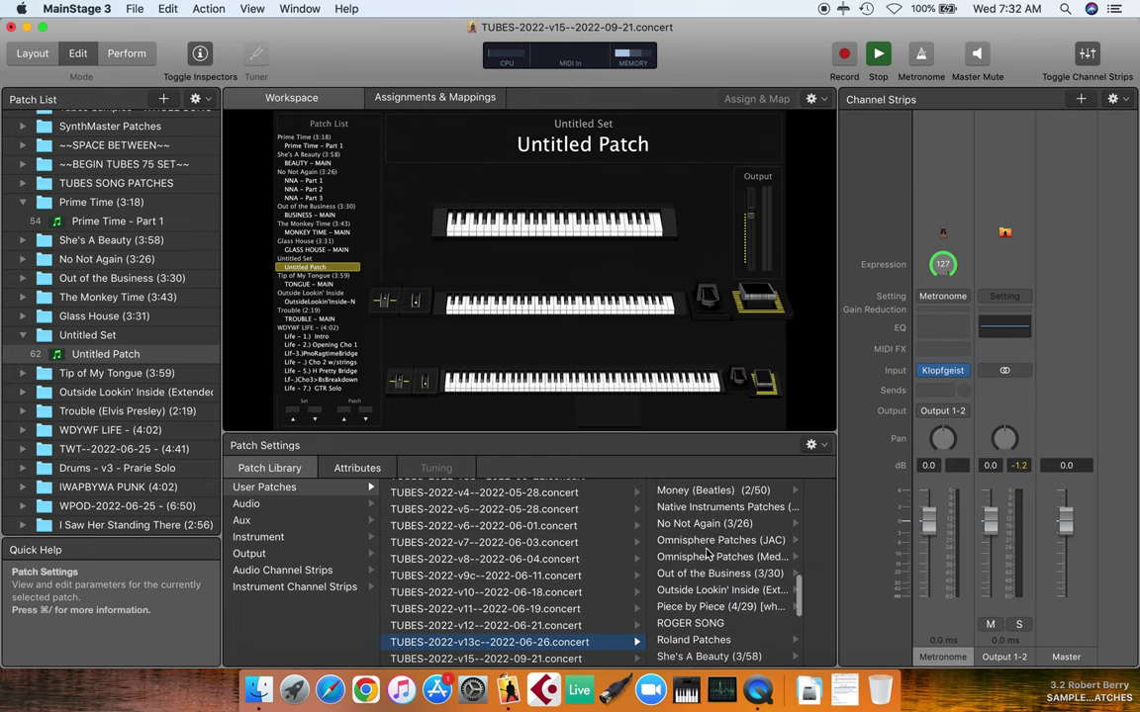
{"action": "scroll", "coordinate": [723, 554], "scroll_direction": "down", "scroll_amount": 9}
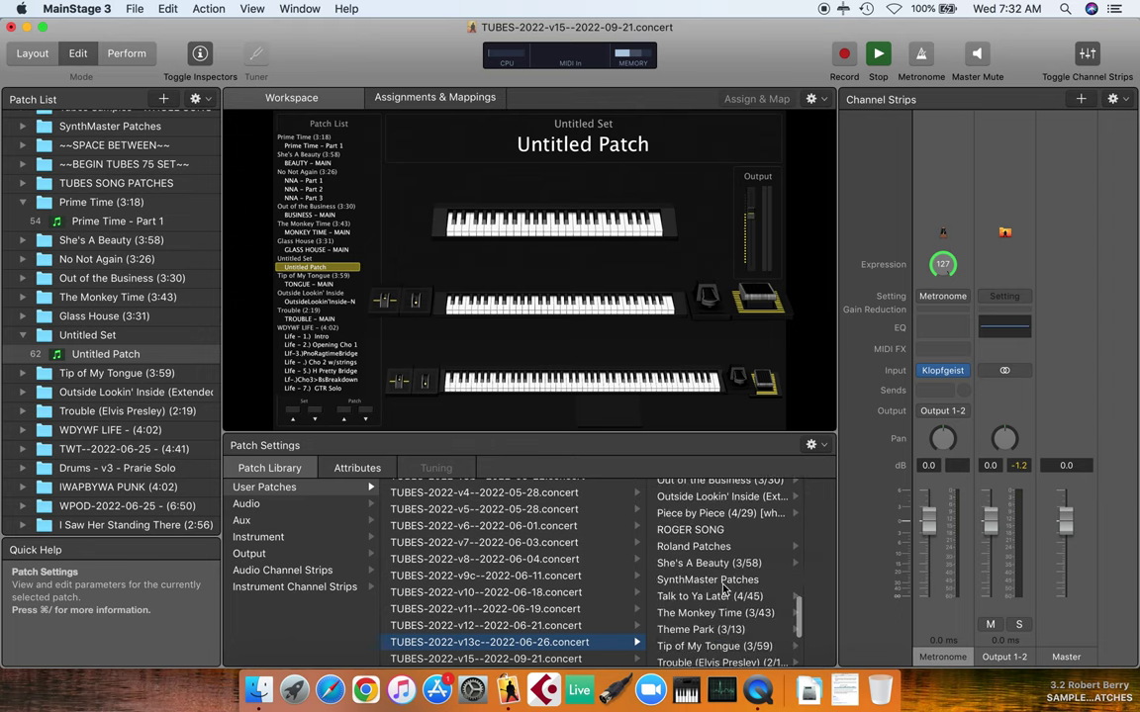
{"action": "scroll", "coordinate": [723, 588], "scroll_direction": "down", "scroll_amount": 4}
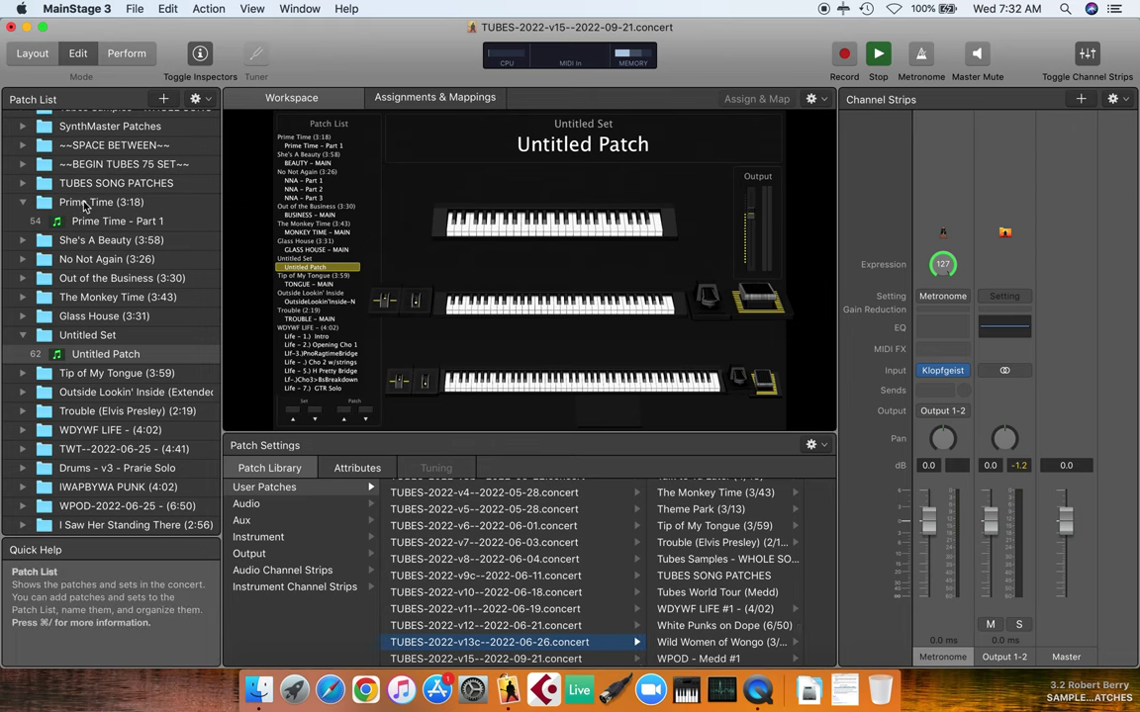
Scroll the library back and reopen the TUBES-2022-v13c concert's contents
{"action": "scroll", "coordinate": [146, 214], "scroll_direction": "up", "scroll_amount": 6}
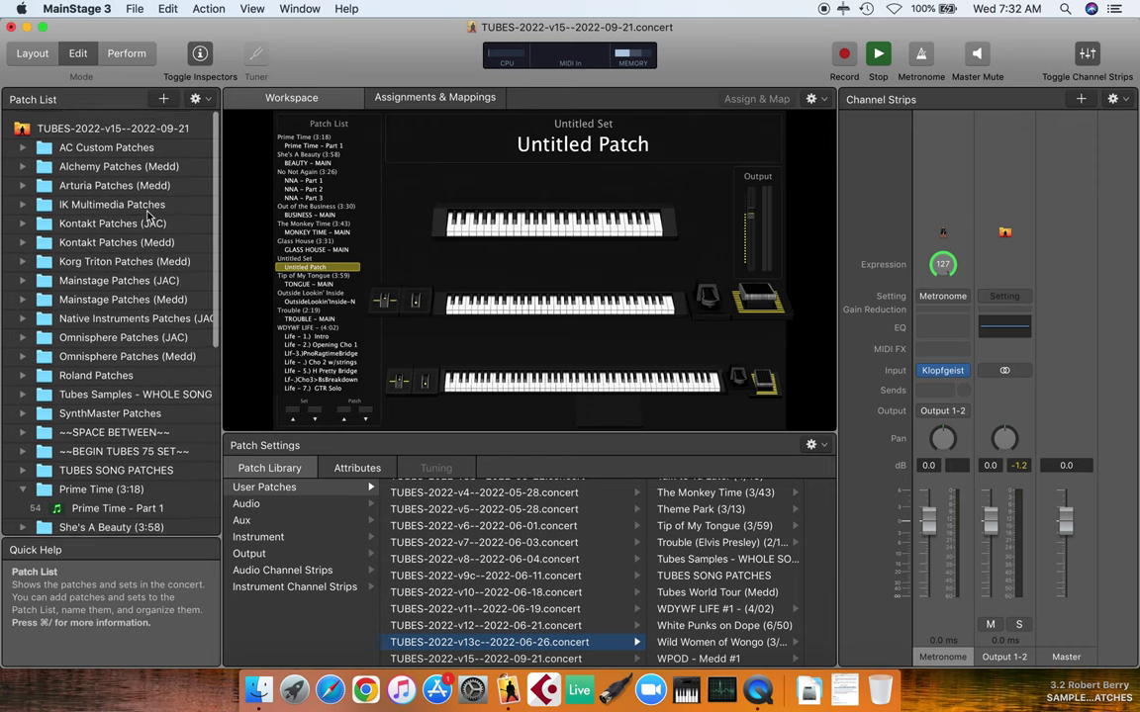
{"action": "scroll", "coordinate": [147, 208], "scroll_direction": "down", "scroll_amount": 3}
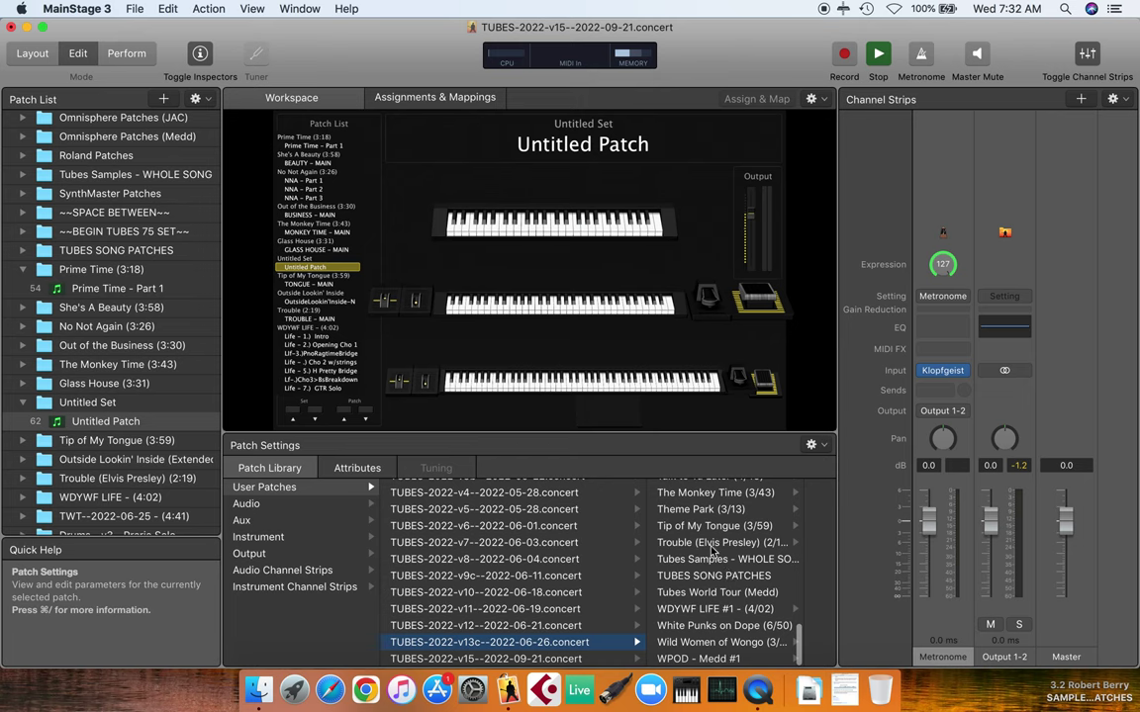
{"action": "scroll", "coordinate": [712, 552], "scroll_direction": "up", "scroll_amount": 4}
{"action": "scroll", "coordinate": [712, 552], "scroll_direction": "up", "scroll_amount": 10}
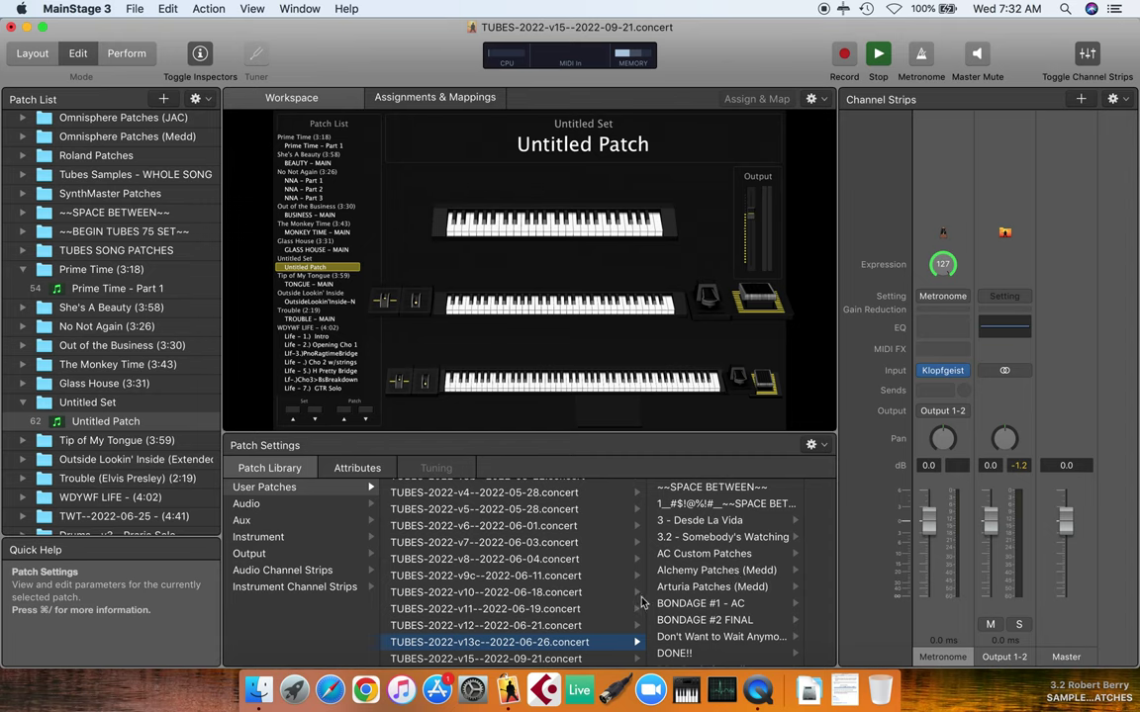
{"action": "scroll", "coordinate": [511, 577], "scroll_direction": "up", "scroll_amount": 1}
{"action": "scroll", "coordinate": [511, 576], "scroll_direction": "up", "scroll_amount": 10}
{"action": "scroll", "coordinate": [475, 594], "scroll_direction": "down", "scroll_amount": 2}
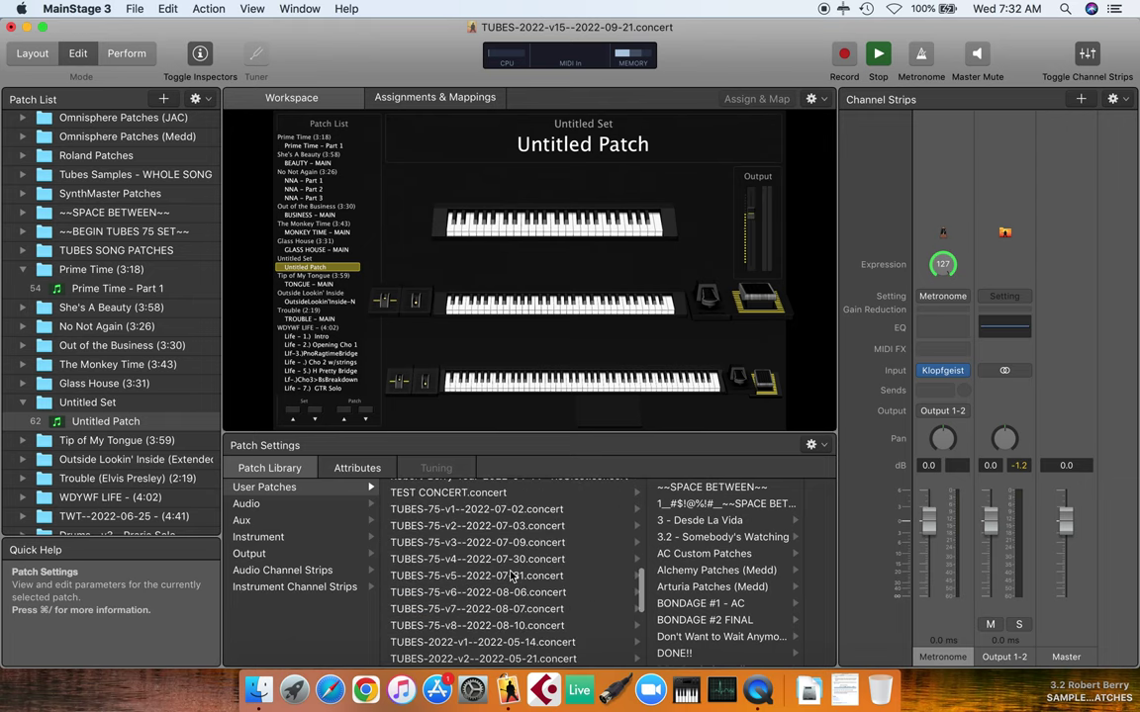
{"action": "scroll", "coordinate": [485, 544], "scroll_direction": "down", "scroll_amount": 3}
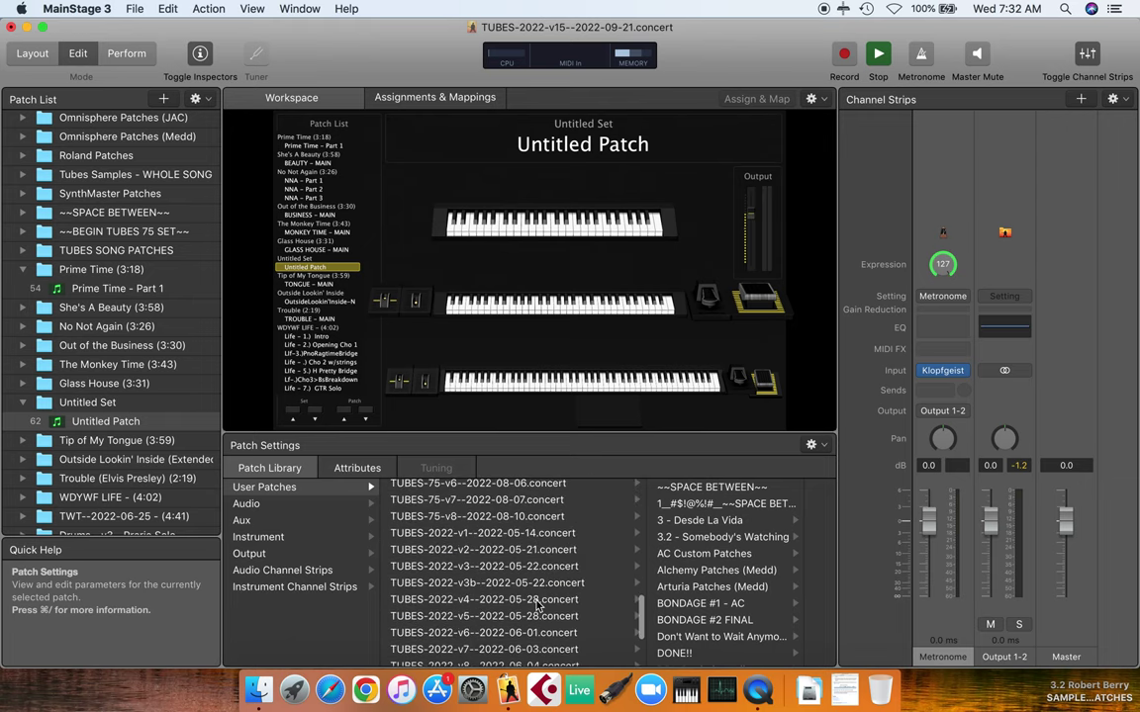
{"action": "scroll", "coordinate": [552, 636], "scroll_direction": "down", "scroll_amount": 3}
{"action": "left_click", "coordinate": [551, 642]}
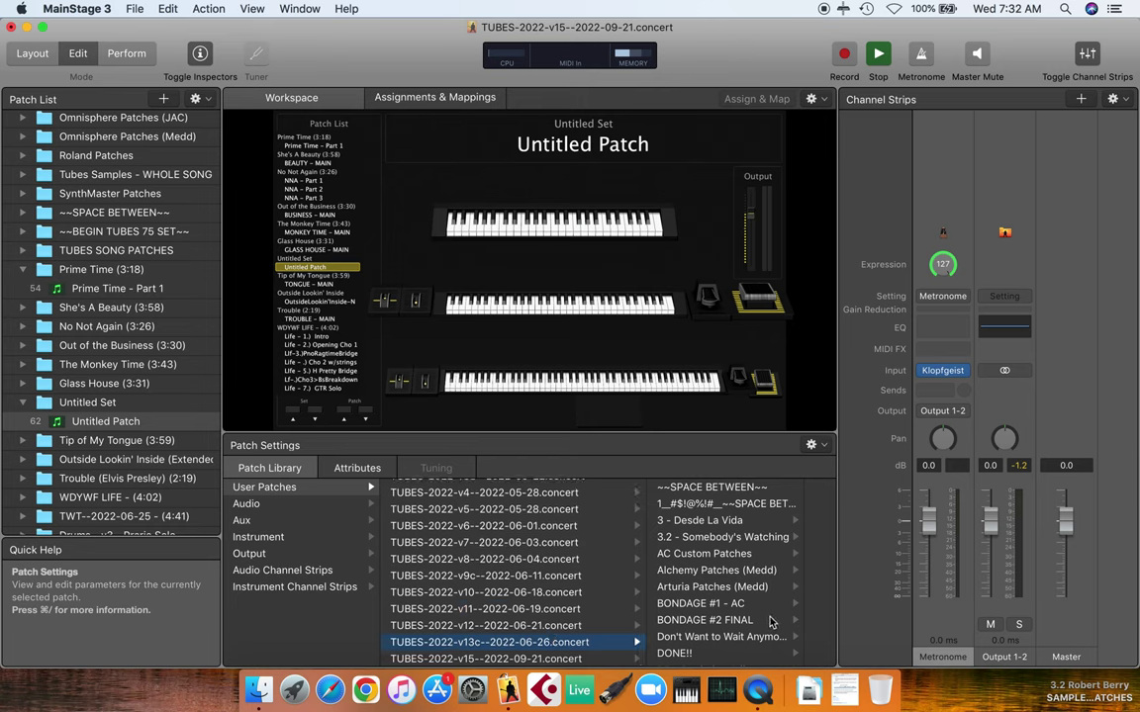
Open the Theme Park (3/13) set and load its THEME PARK - MAIN patch
{"action": "scroll", "coordinate": [732, 579], "scroll_direction": "down", "scroll_amount": 5}
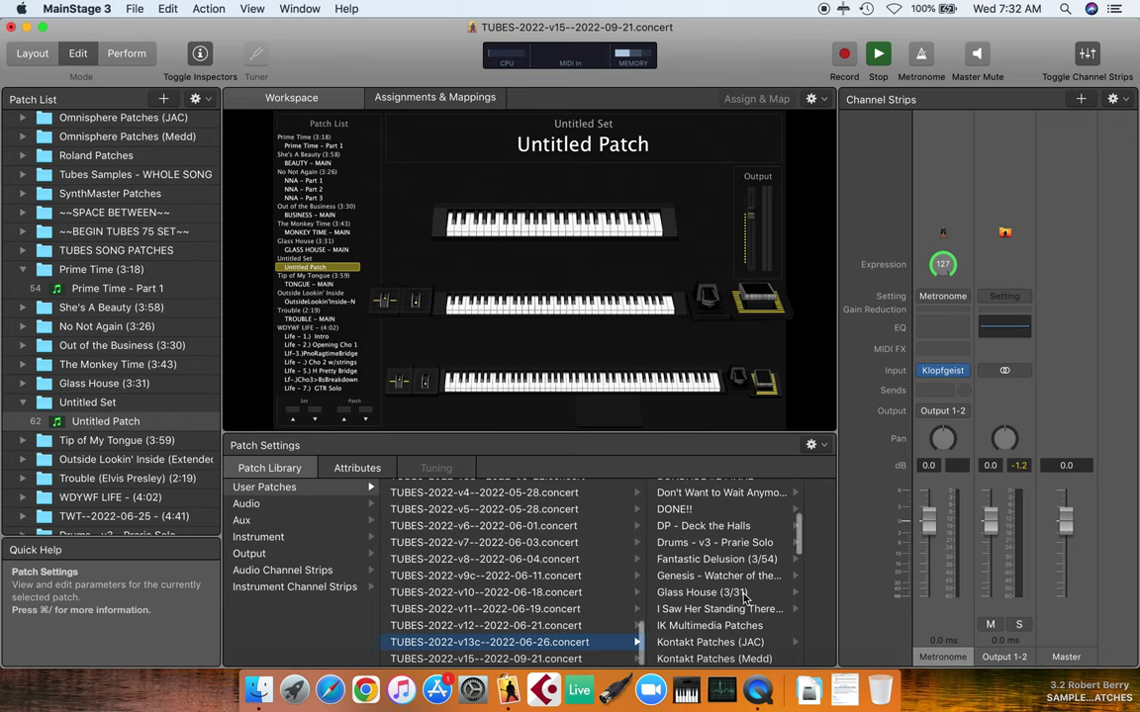
{"action": "scroll", "coordinate": [744, 596], "scroll_direction": "down", "scroll_amount": 10}
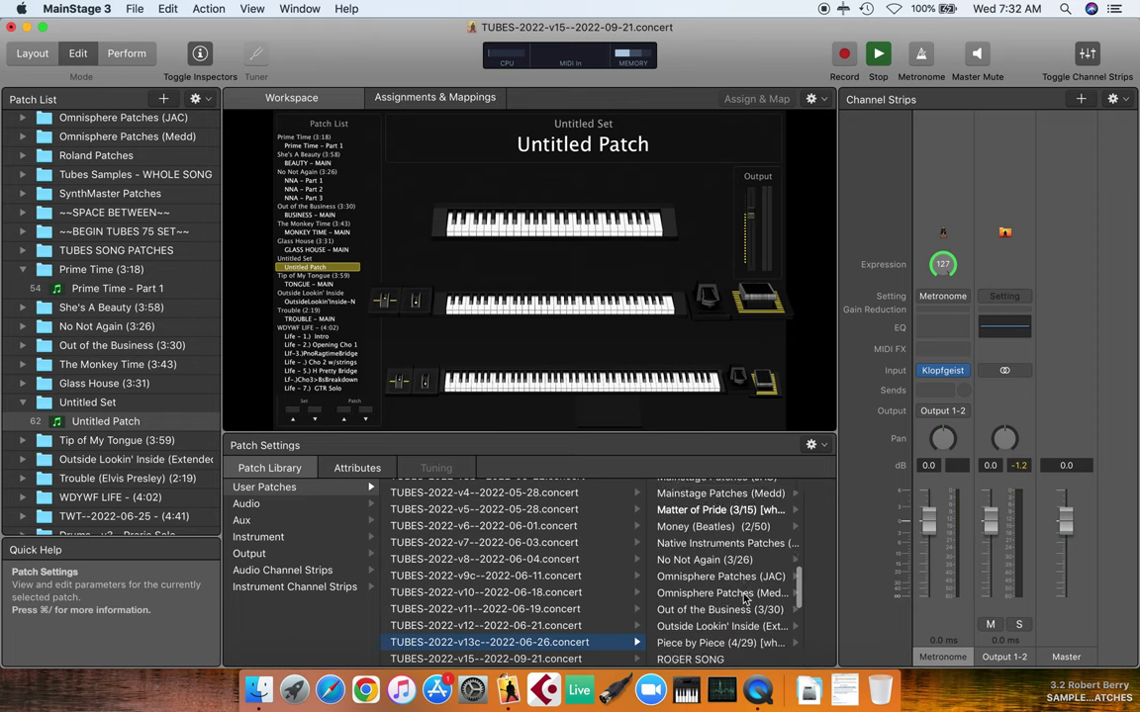
{"action": "scroll", "coordinate": [734, 590], "scroll_direction": "down", "scroll_amount": 3}
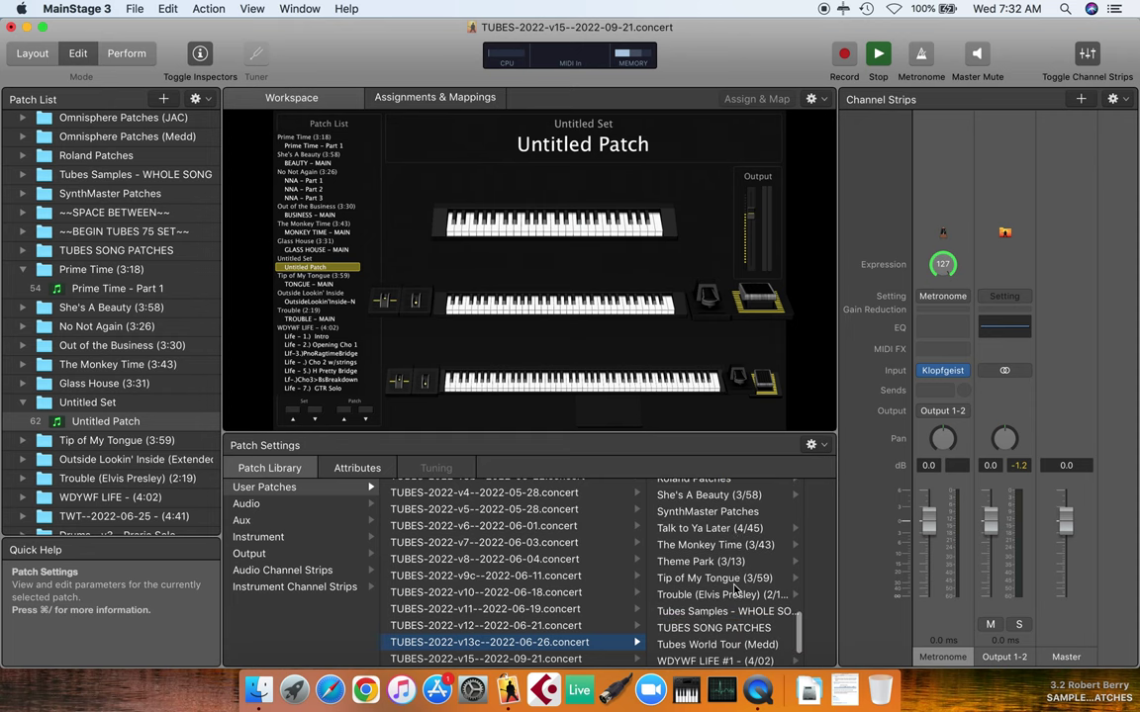
{"action": "left_click", "coordinate": [692, 564]}
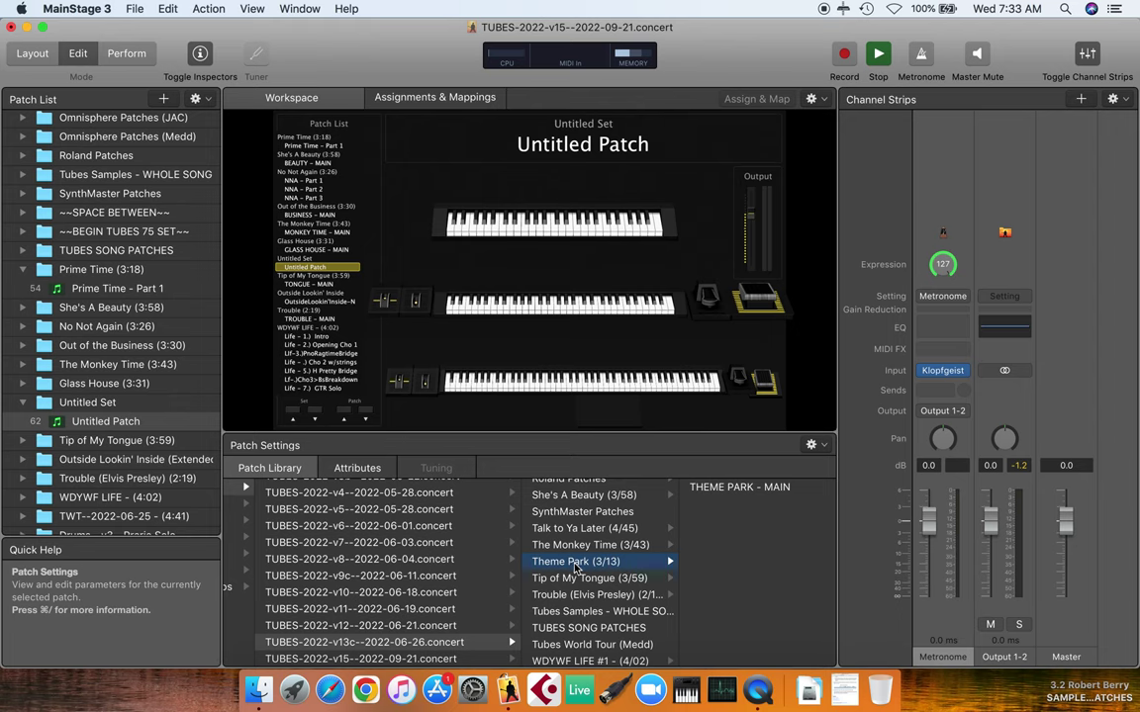
{"action": "double_click", "coordinate": [719, 490]}
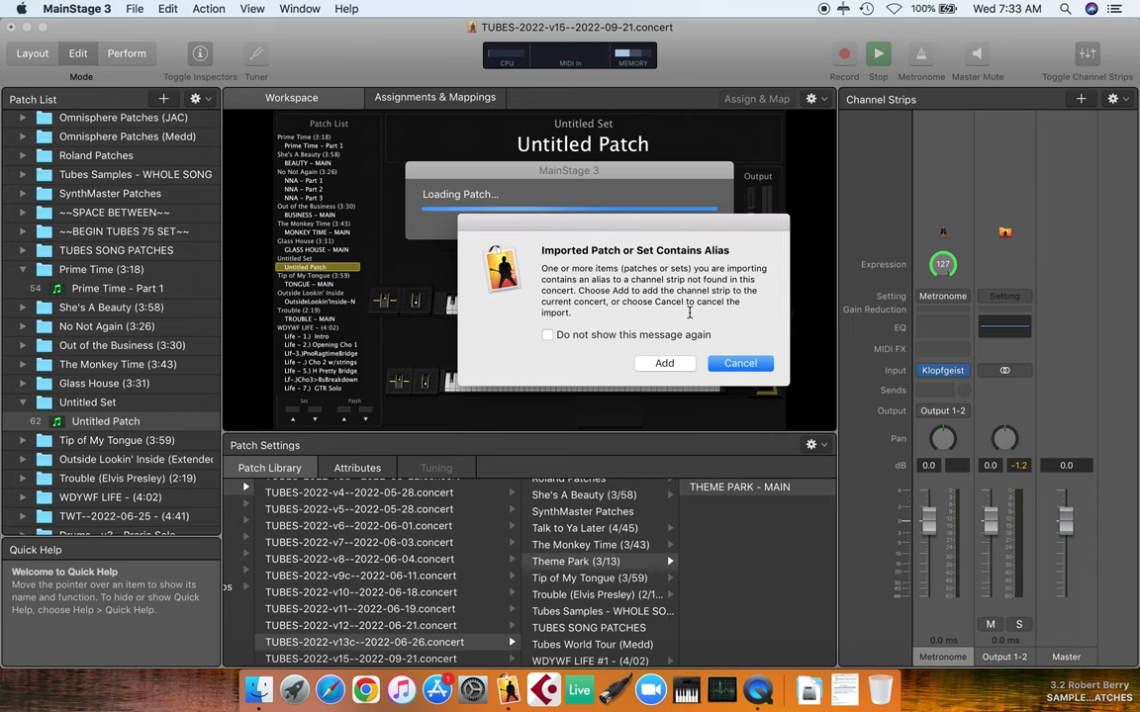
Accept adding the aliased EXS24 and Triton channel strips to THEME PARK - MAIN
{"action": "left_click", "coordinate": [668, 363]}
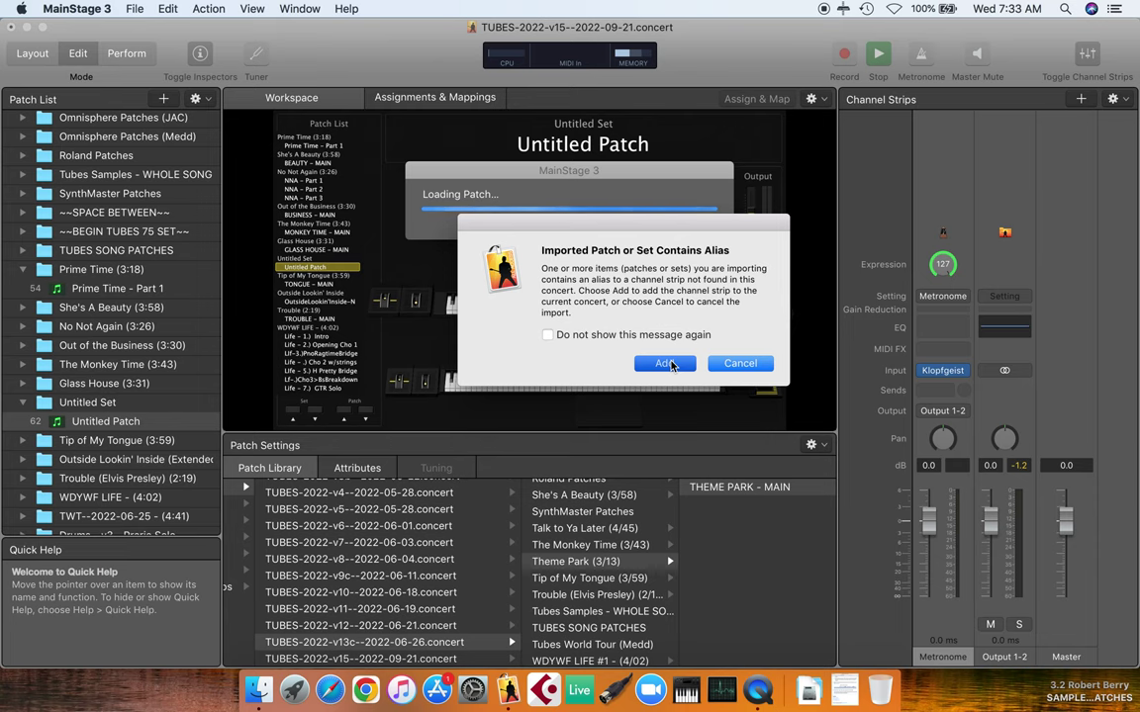
{"action": "left_click", "coordinate": [668, 363]}
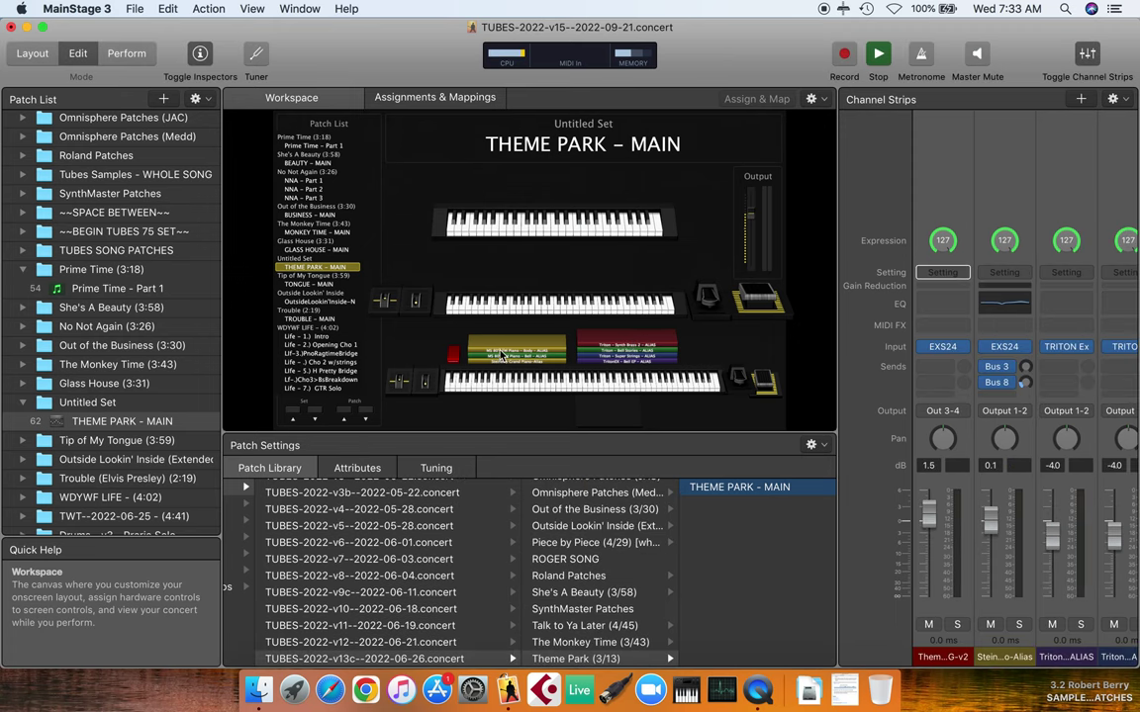
Move the Workspace/Channel Strips divider left to show more channel strips
{"action": "scroll", "coordinate": [60, 181], "scroll_direction": "up", "scroll_amount": 10}
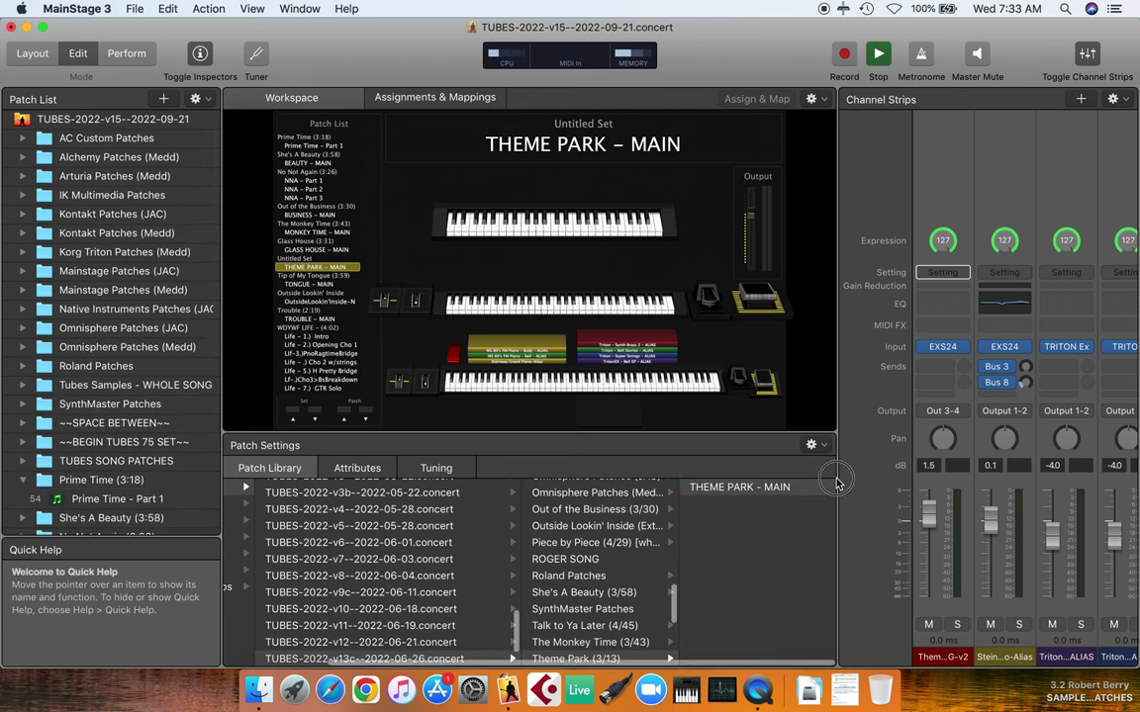
{"action": "left_click_drag", "start_coordinate": [837, 469], "coordinate": [665, 444]}
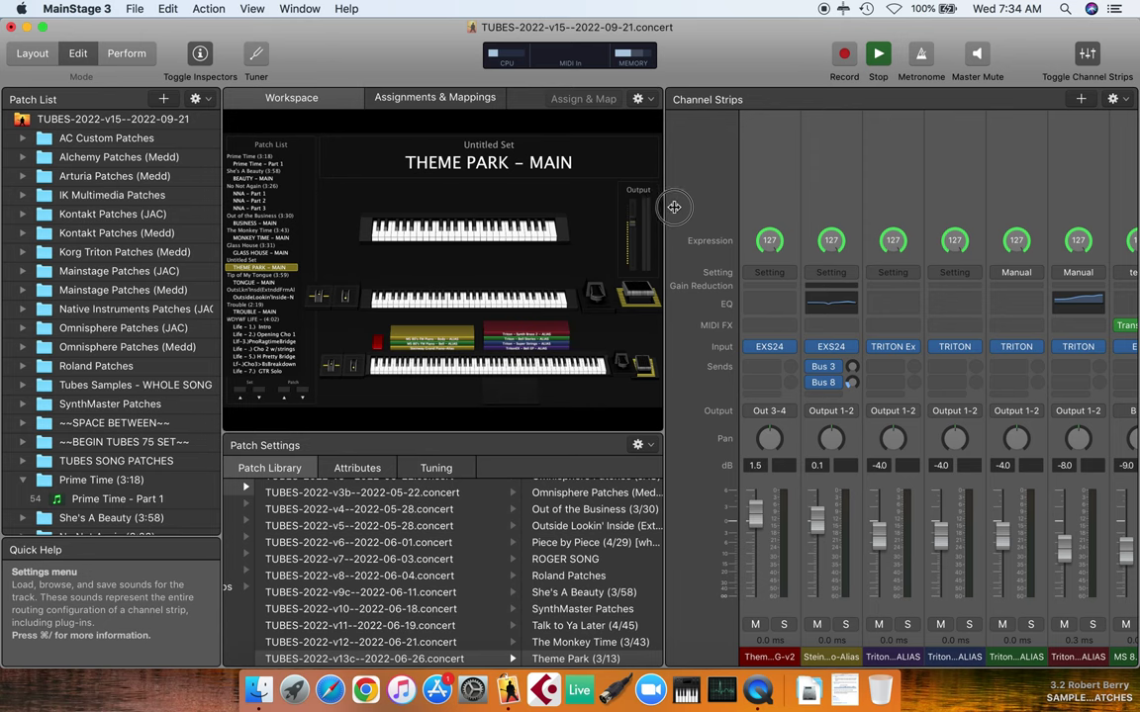
Narrow the strips area, review the EXS24, Triton and ES2 strips, then select the first strip
{"action": "left_click_drag", "start_coordinate": [665, 212], "coordinate": [779, 225]}
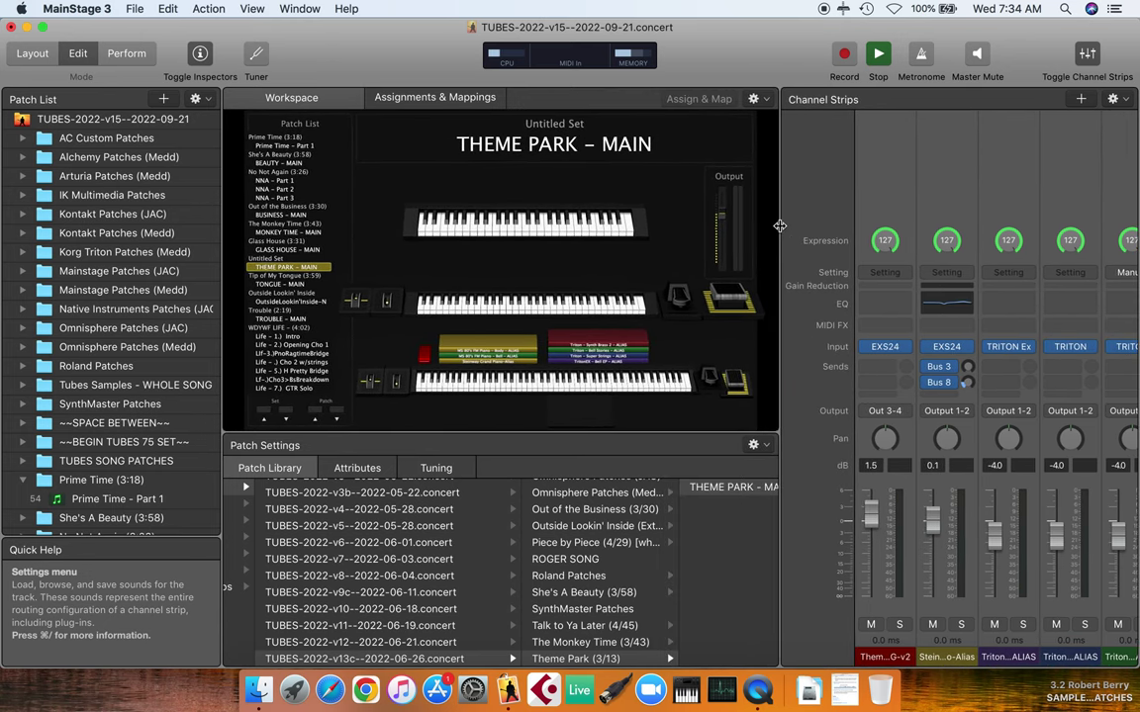
{"action": "left_click", "coordinate": [931, 181]}
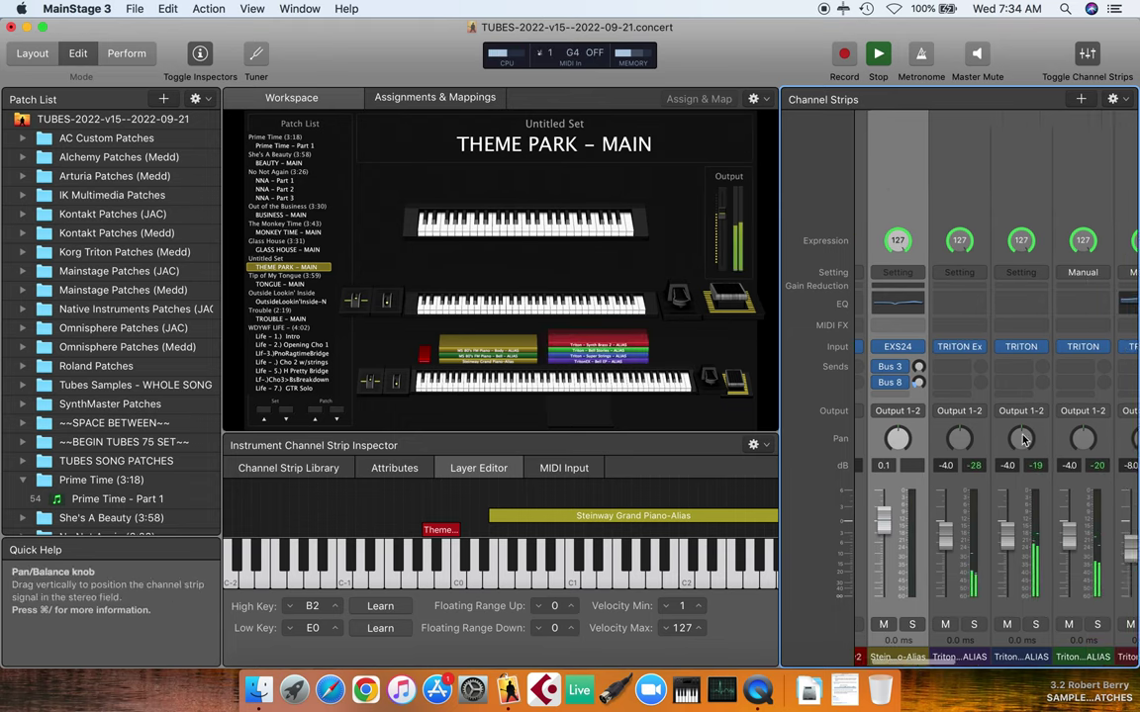
{"action": "scroll", "coordinate": [1025, 439], "scroll_direction": "right", "scroll_amount": 5}
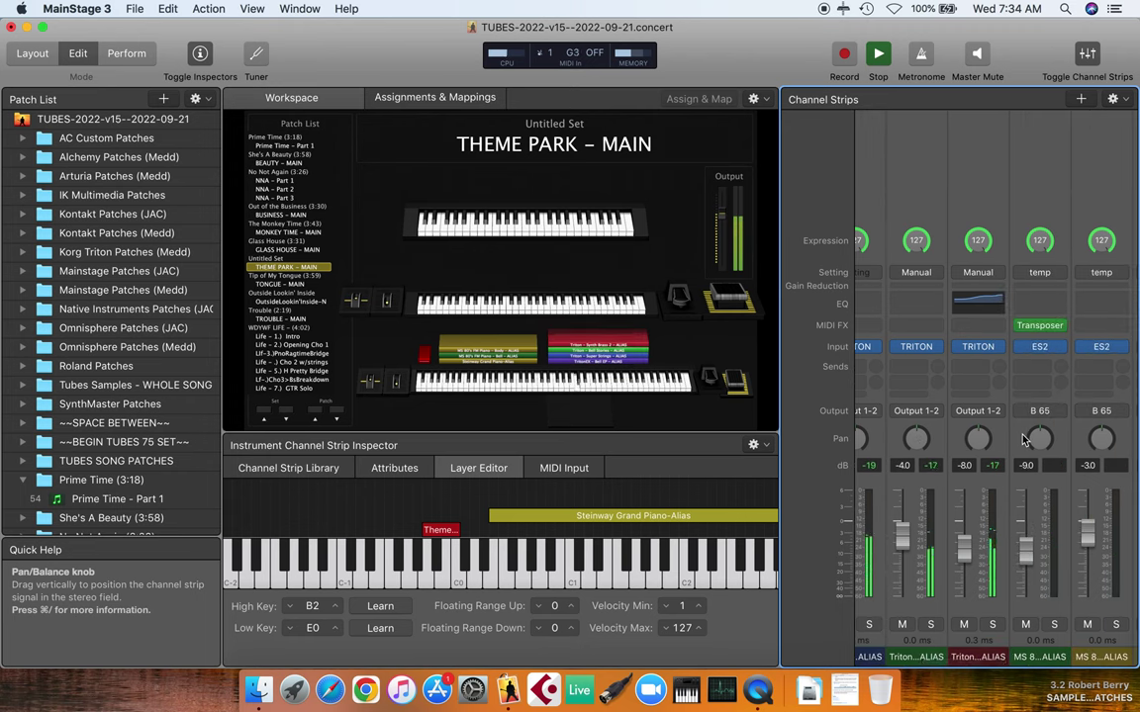
{"action": "scroll", "coordinate": [1009, 450], "scroll_direction": "right", "scroll_amount": 3}
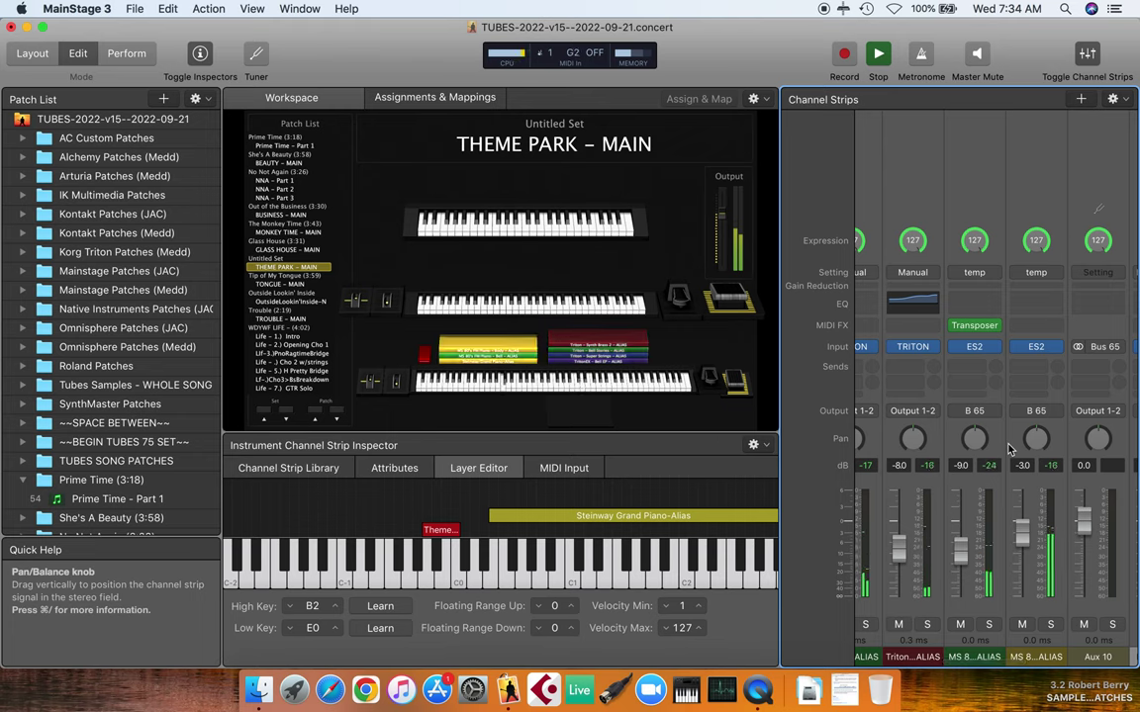
{"action": "scroll", "coordinate": [989, 415], "scroll_direction": "left", "scroll_amount": 10}
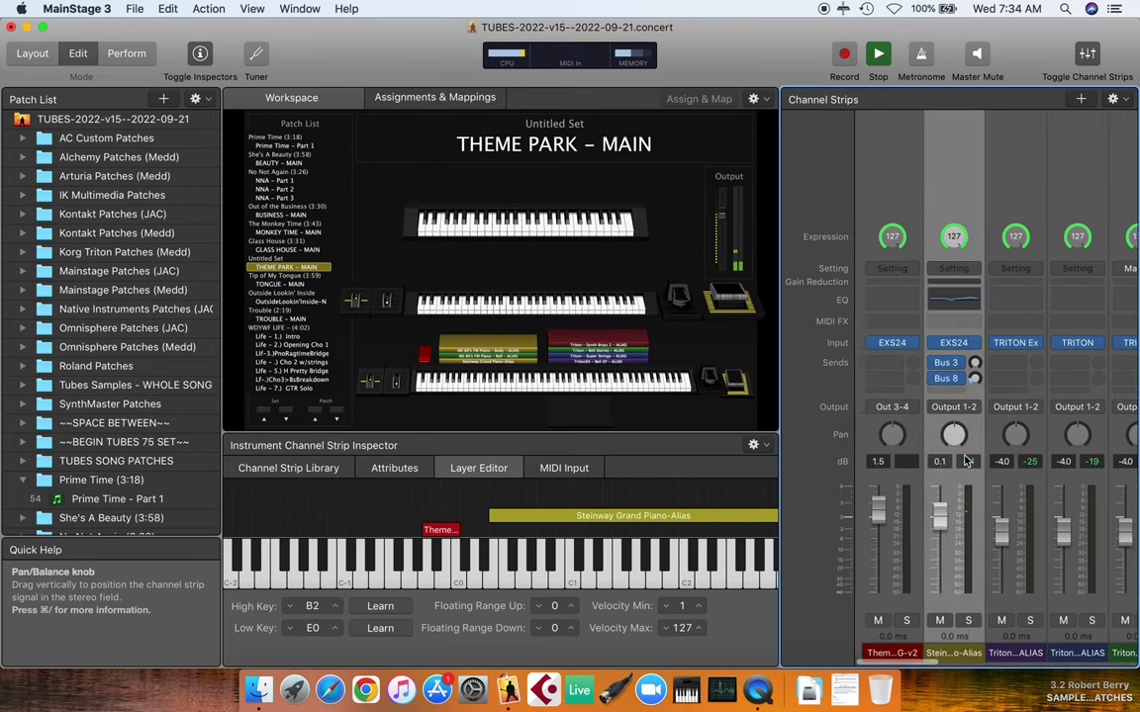
{"action": "left_click", "coordinate": [885, 184]}
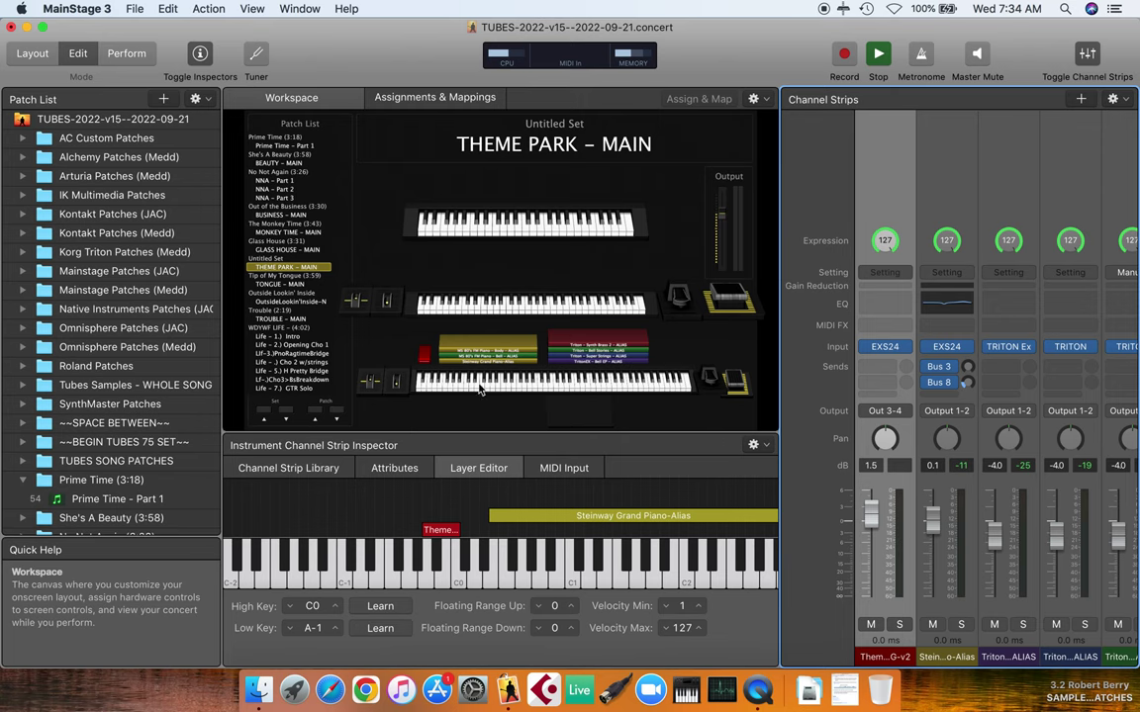
Select the bottom keyboard in the layout and play a couple of notes on it
{"action": "left_click", "coordinate": [419, 389]}
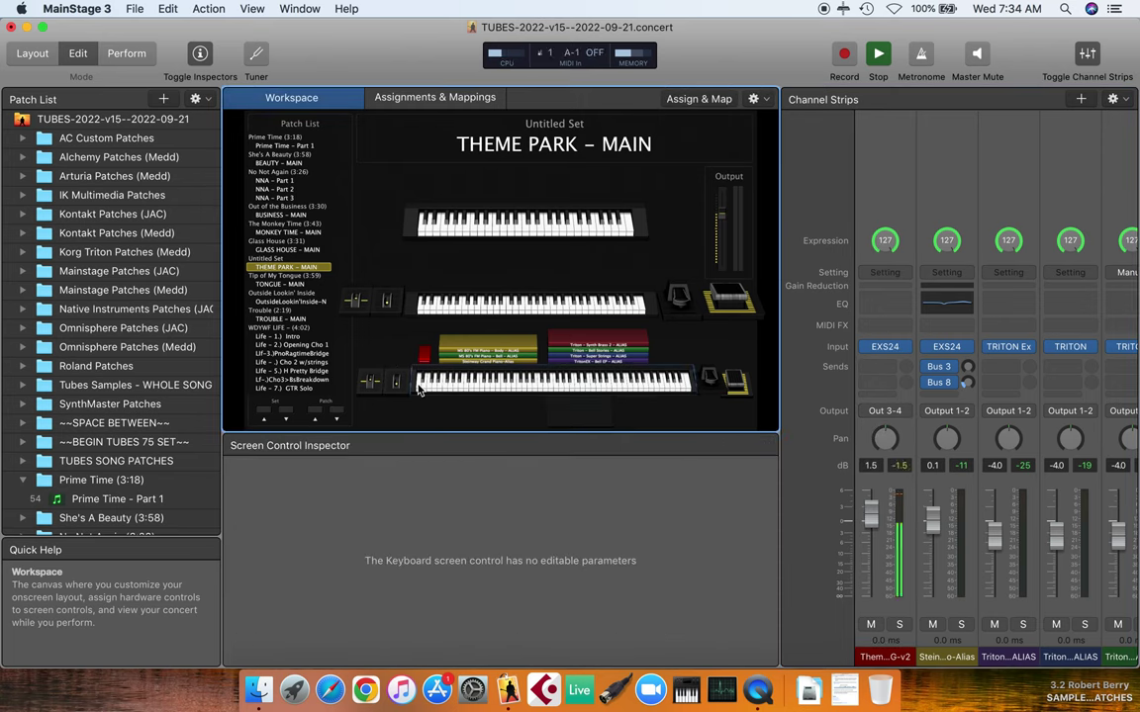
{"action": "left_click", "coordinate": [420, 386]}
{"action": "left_click", "coordinate": [427, 390]}
Check the first strip's EXS24 zone editor, which shows no zones, then close the sampler windows
{"action": "mouse_move", "coordinate": [888, 356]}
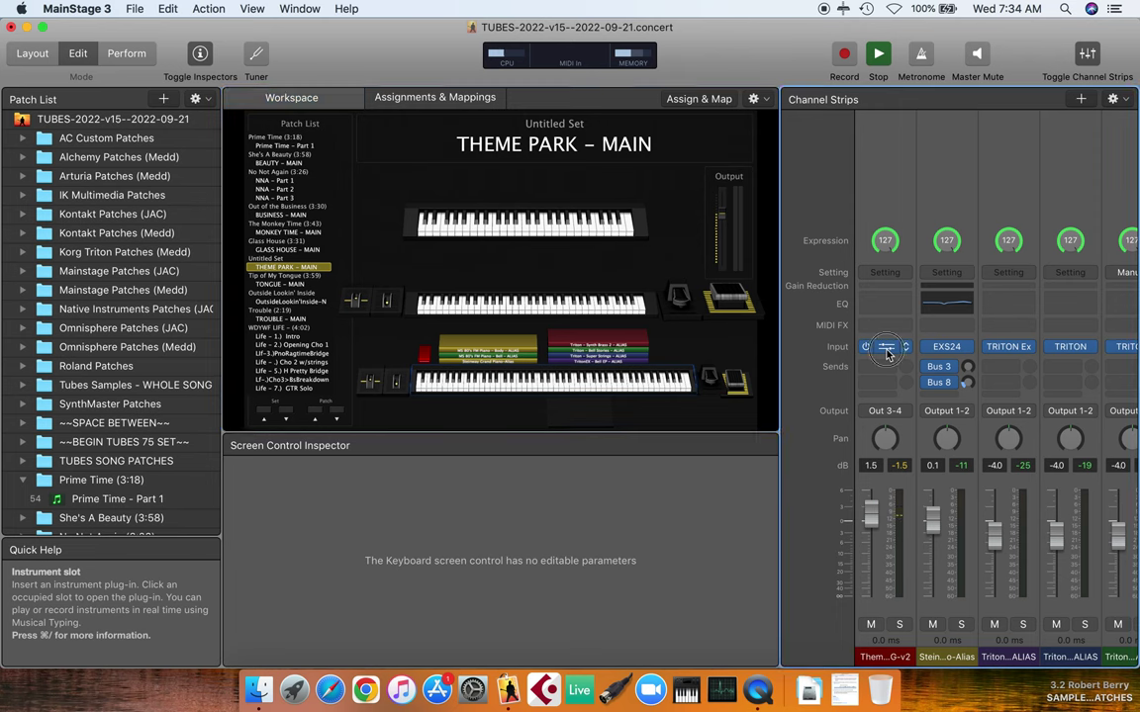
{"action": "left_click", "coordinate": [887, 350]}
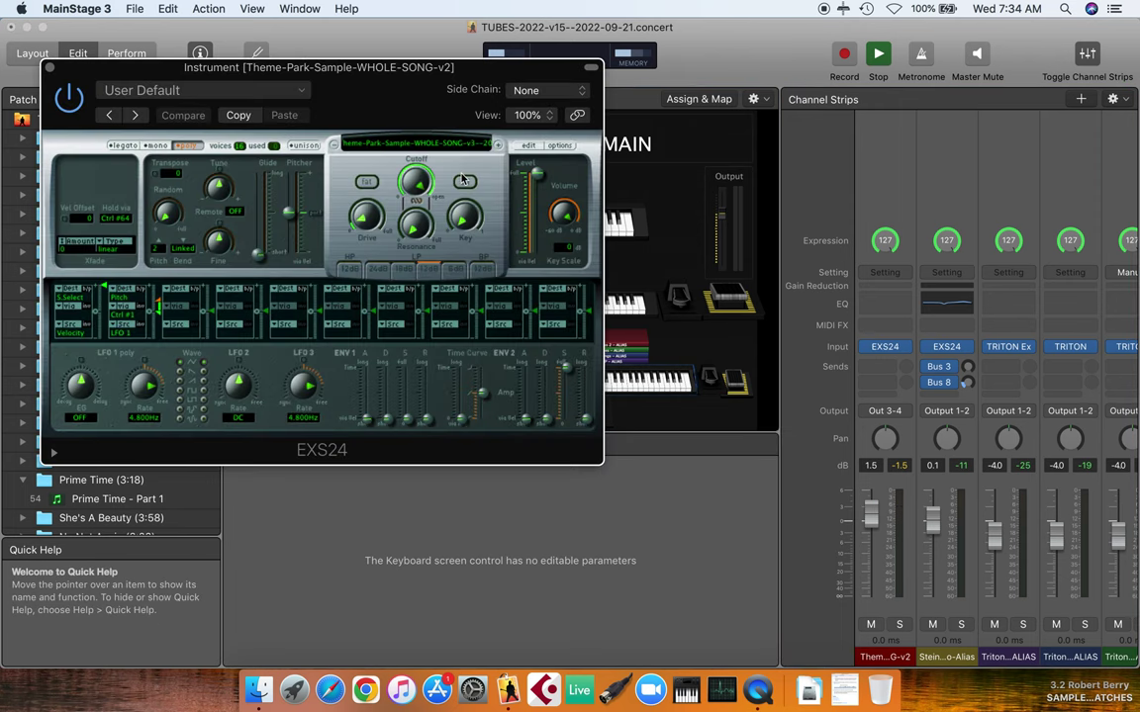
{"action": "left_click", "coordinate": [529, 146]}
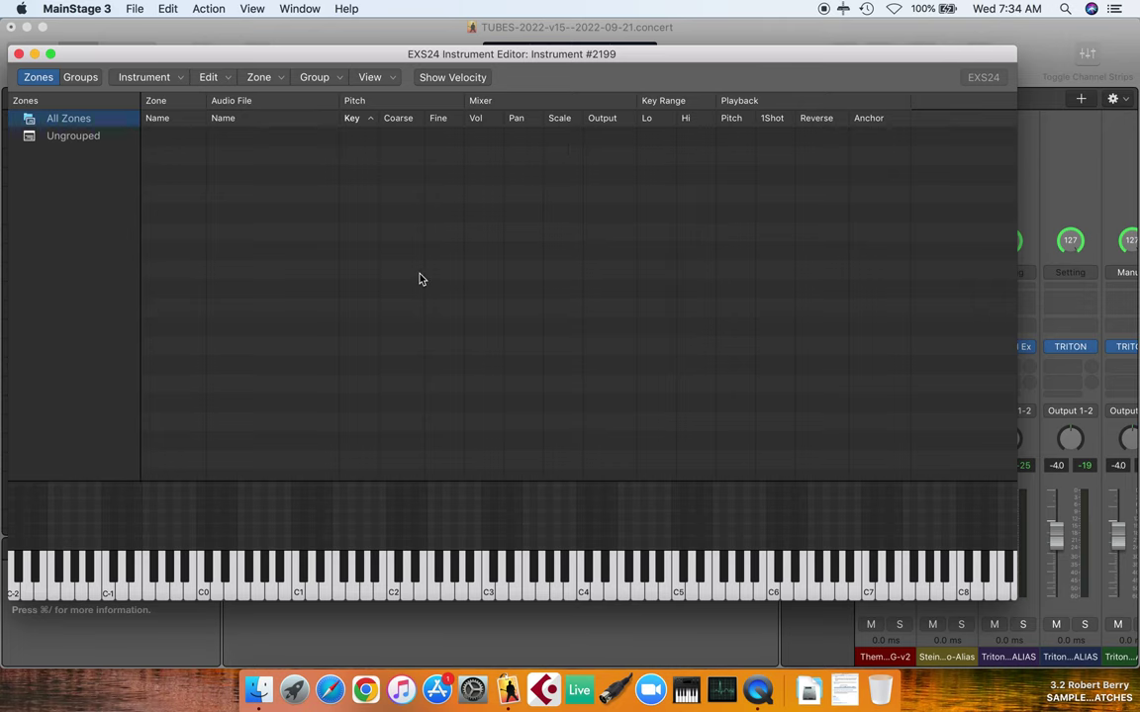
{"action": "left_click", "coordinate": [19, 54]}
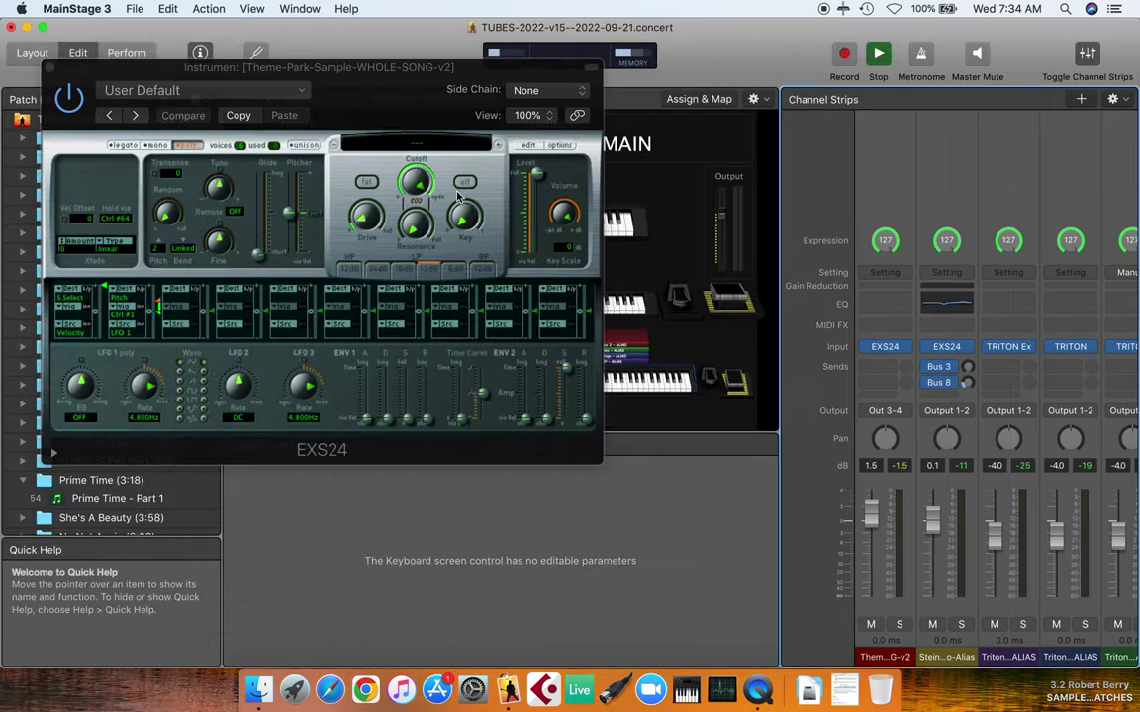
{"action": "left_click", "coordinate": [282, 67]}
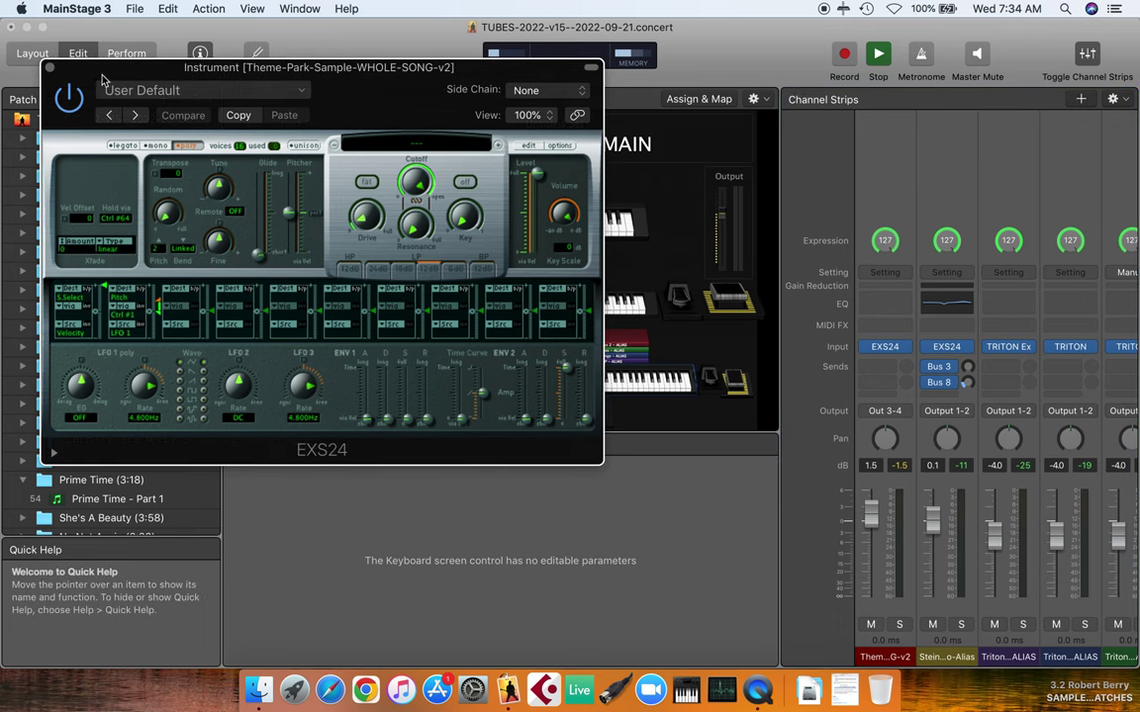
{"action": "left_click", "coordinate": [49, 69]}
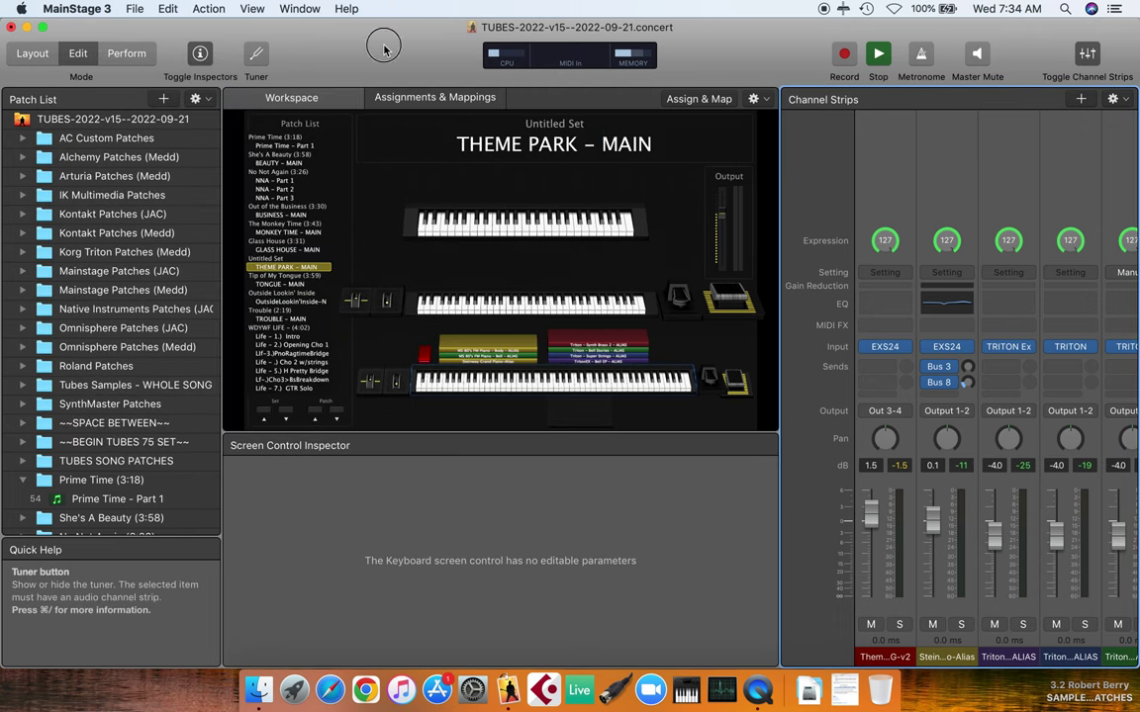
{"action": "left_click", "coordinate": [26, 27]}
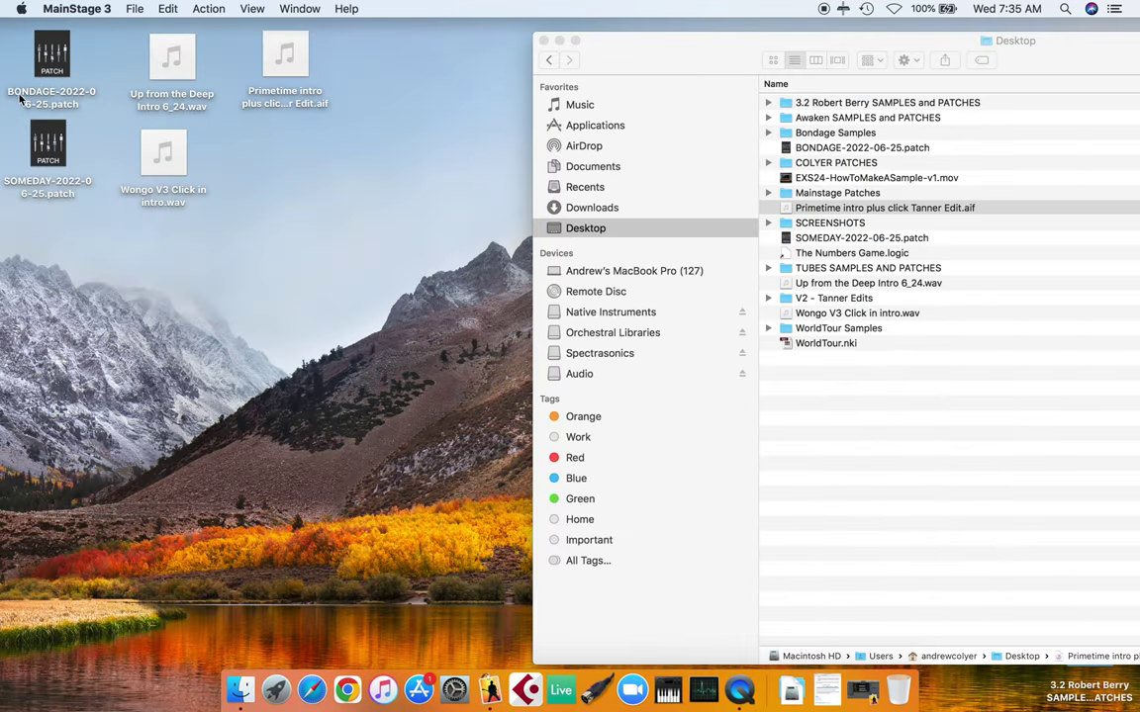
{"action": "left_click", "coordinate": [490, 690]}
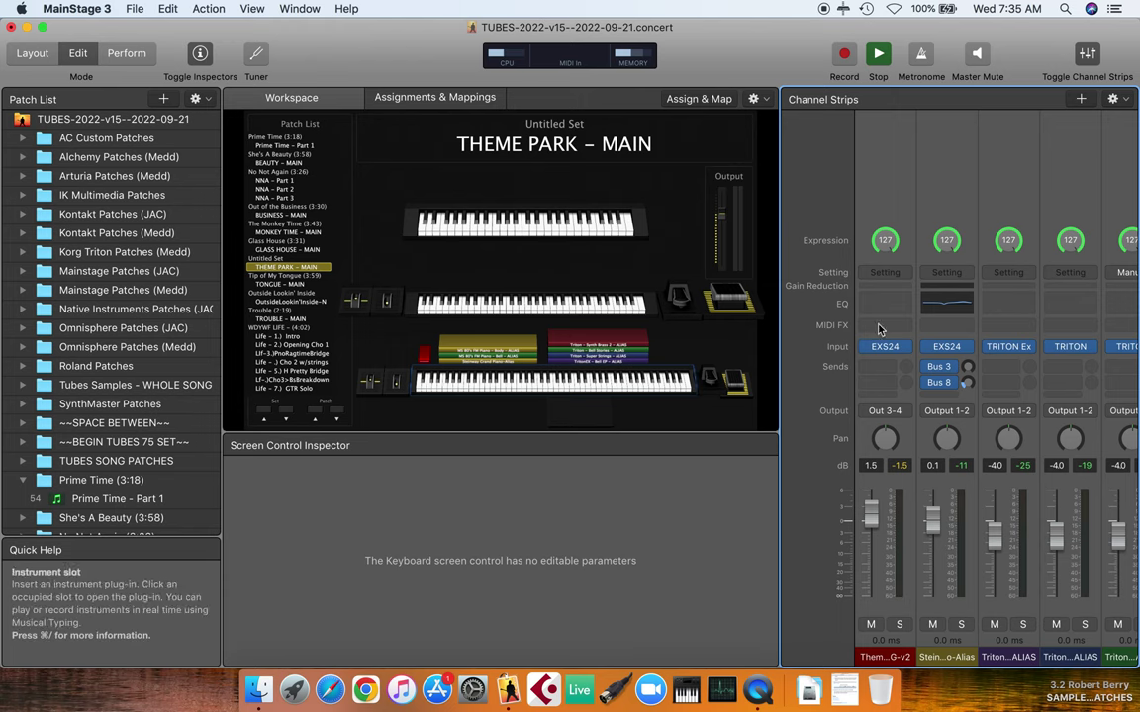
Reselect the first EXS24 strip and scroll the patch list down to the Untitled Set
{"action": "left_click", "coordinate": [892, 175]}
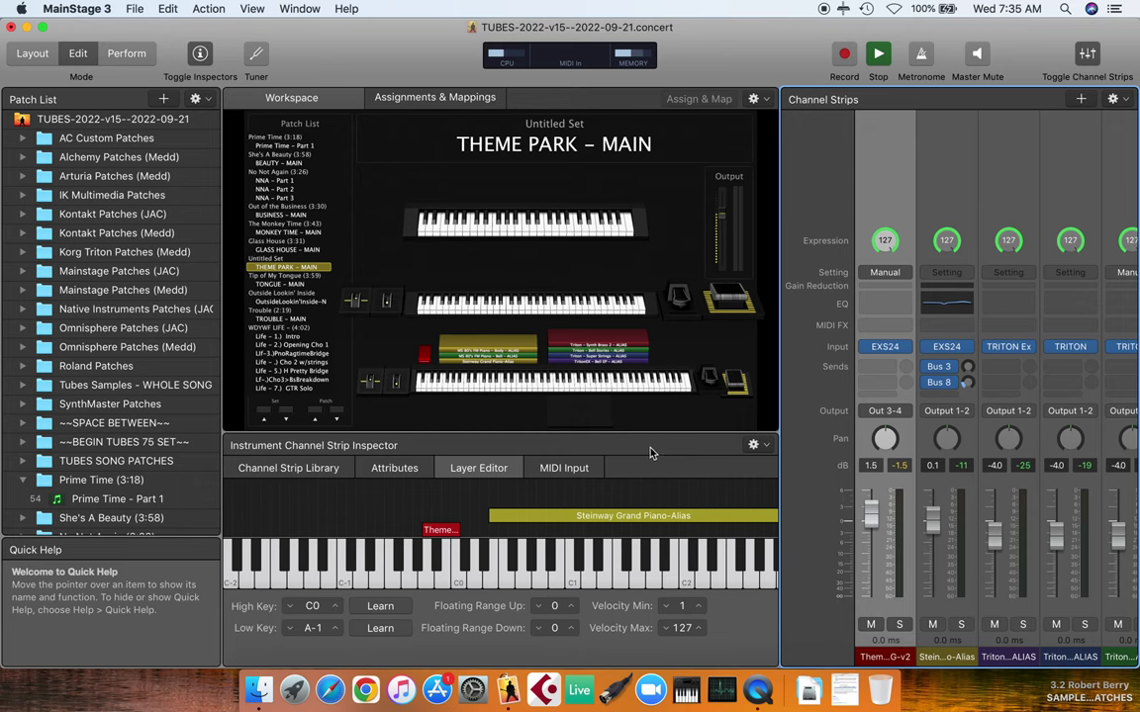
{"action": "scroll", "coordinate": [104, 465], "scroll_direction": "down", "scroll_amount": 5}
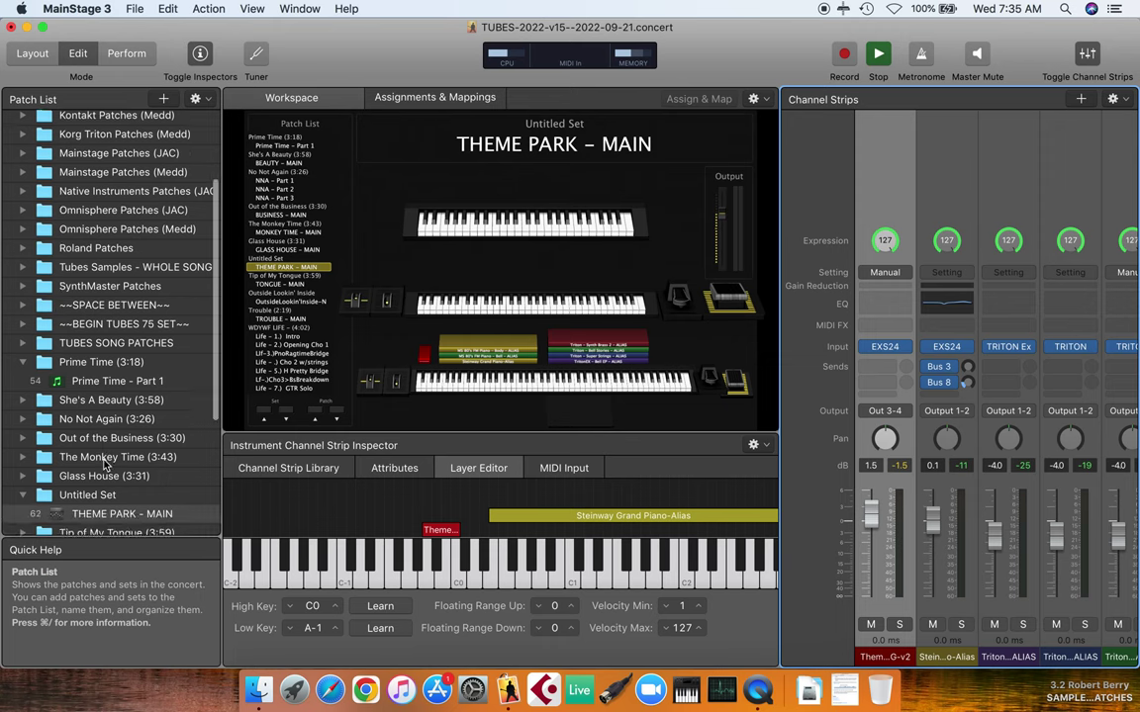
{"action": "scroll", "coordinate": [104, 465], "scroll_direction": "down", "scroll_amount": 3}
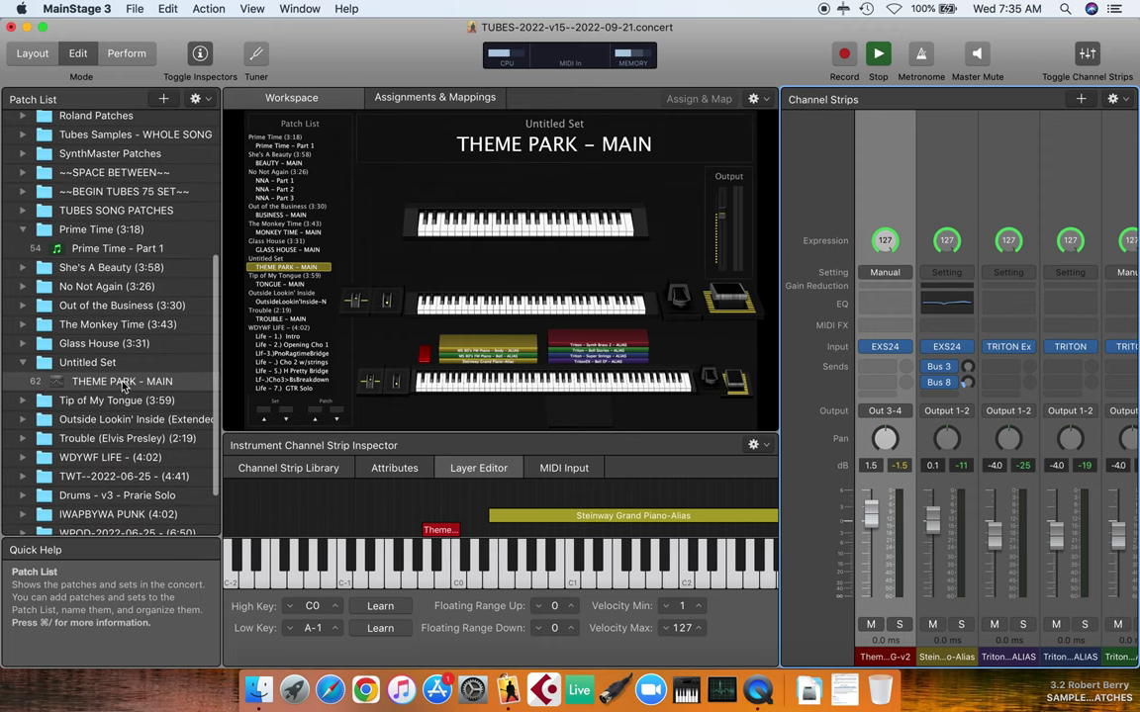
{"action": "scroll", "coordinate": [124, 387], "scroll_direction": "down", "scroll_amount": 3}
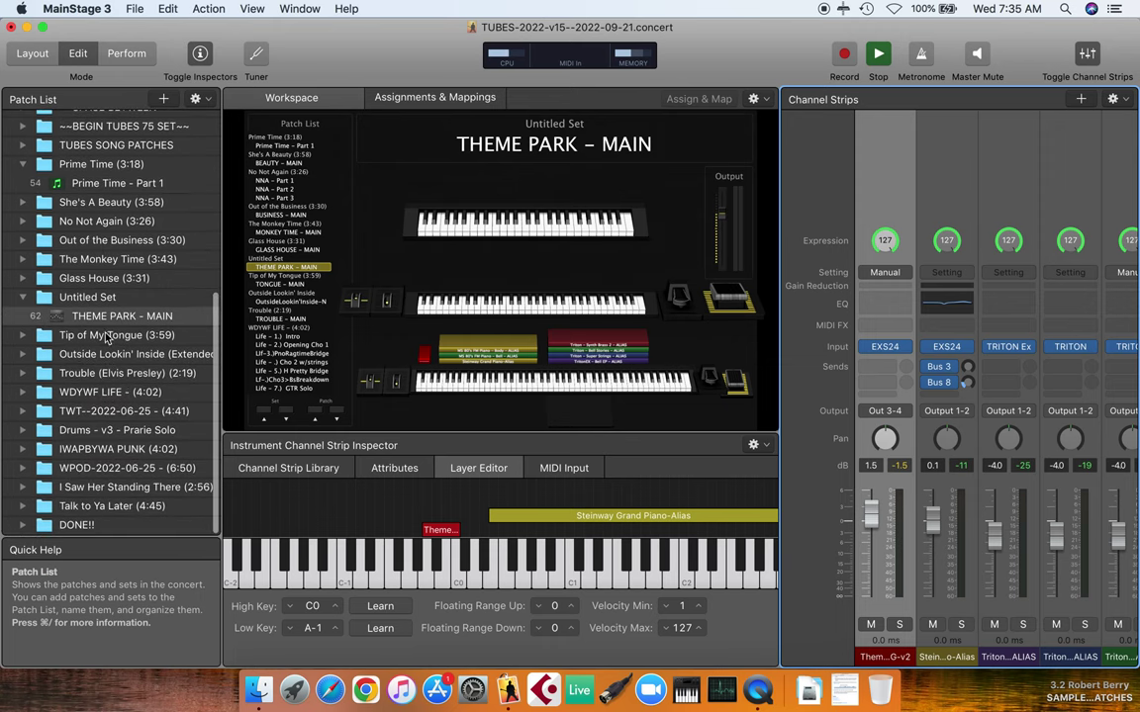